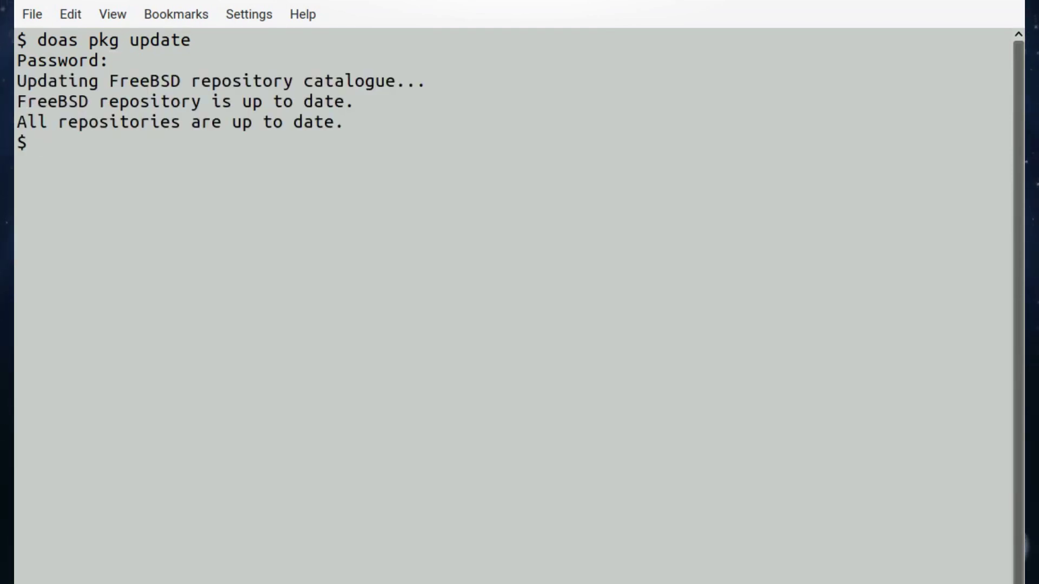
Step: Run 'doas pkg upgrade' to confirm all packages are up to date, then type 'pkg search kodi'
key(Up)
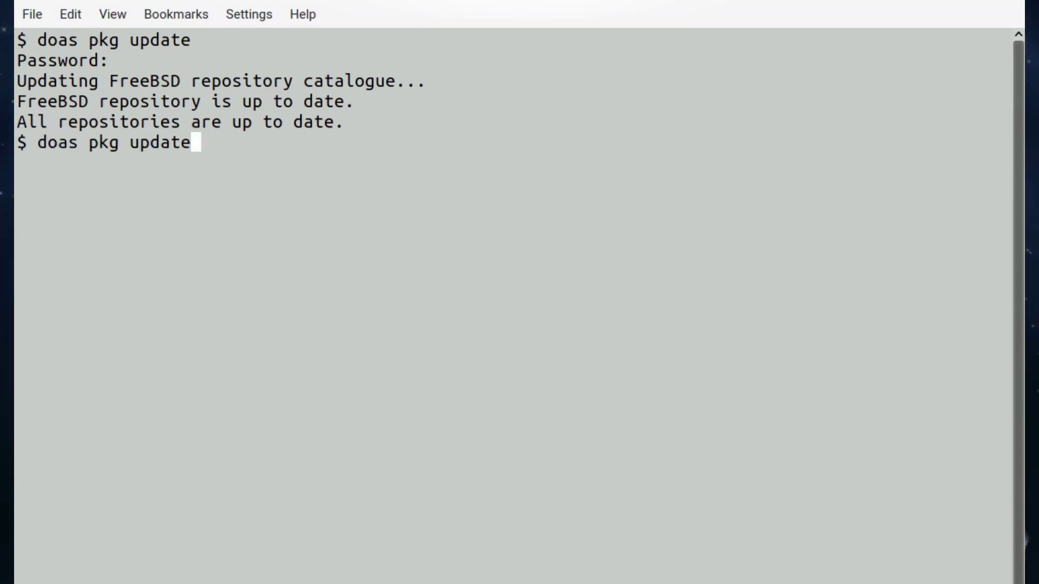
key(BackSpace)
key(BackSpace)
key(BackSpace)
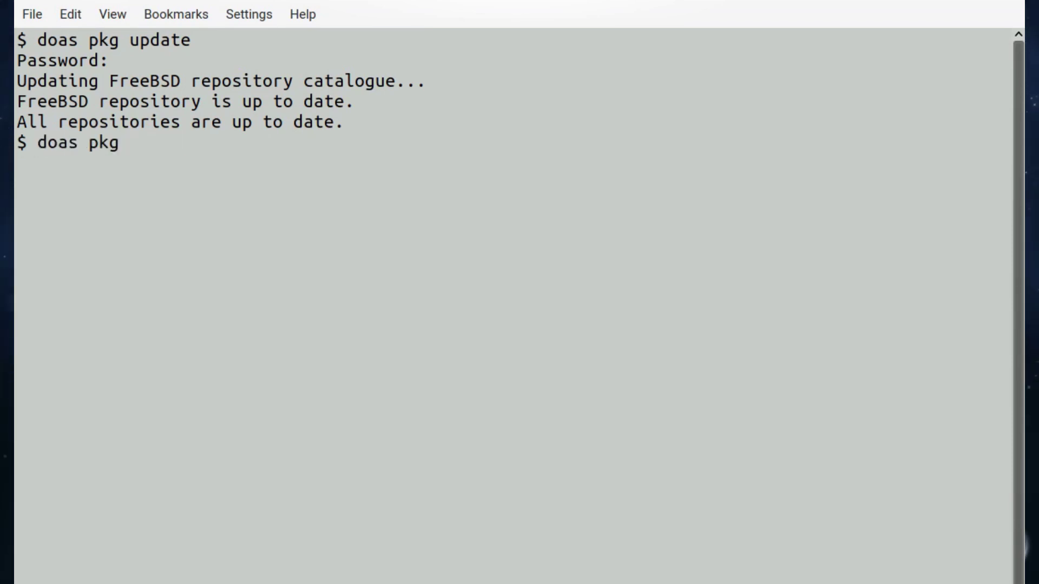
text(grade)
key(Return)
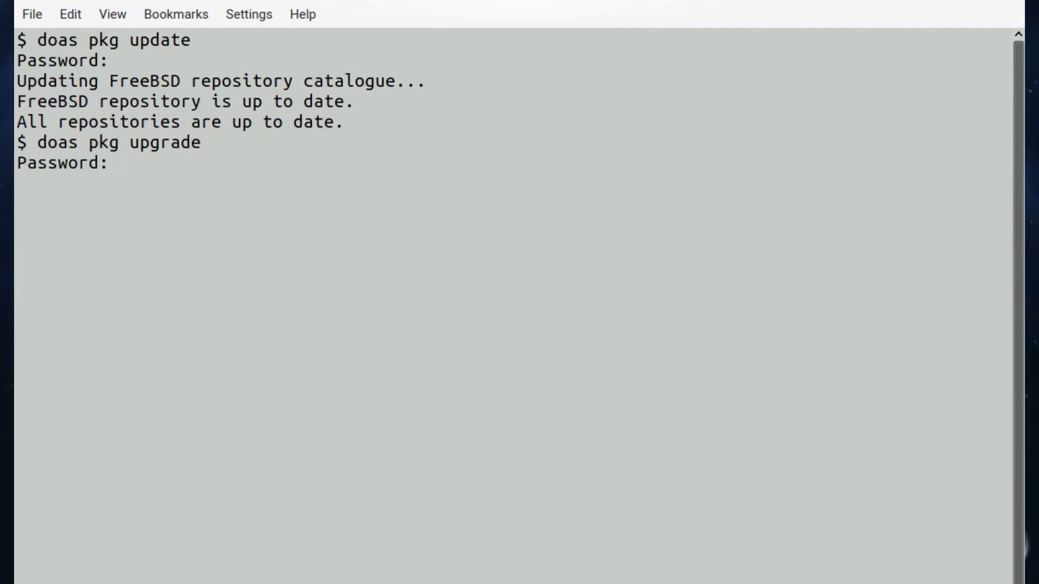
key(Return)
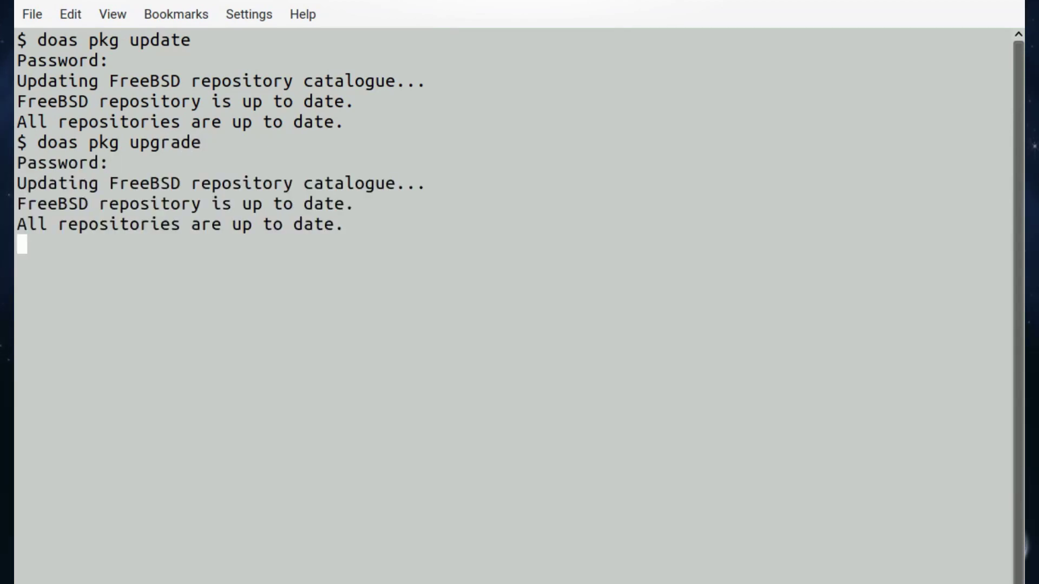
text(pkg search)
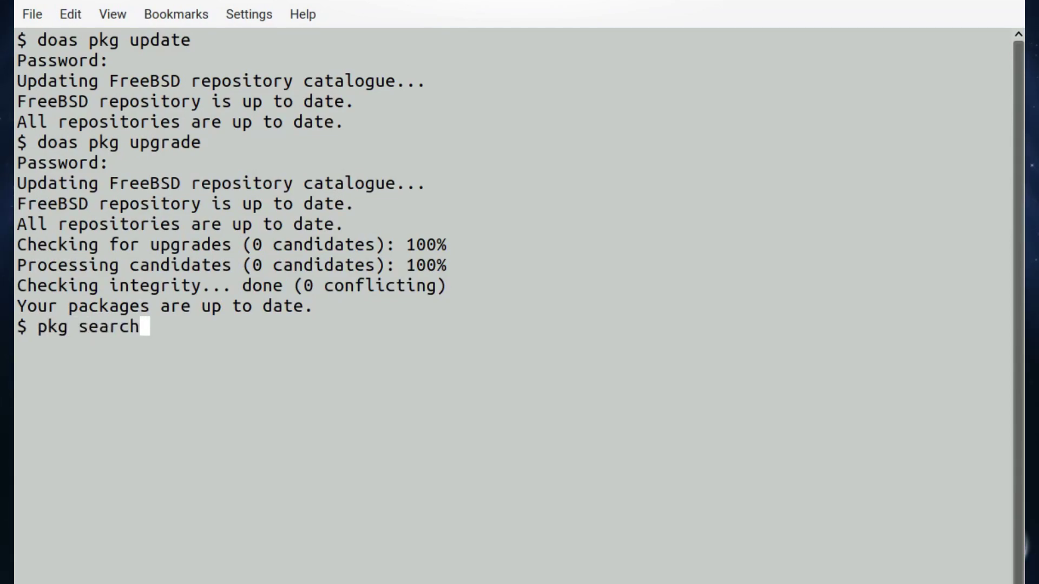
text( kodi)
Step: Search for kodi packages, then install kodi and kodi-addon-pvr-hts with doas, answering y
key(Return)
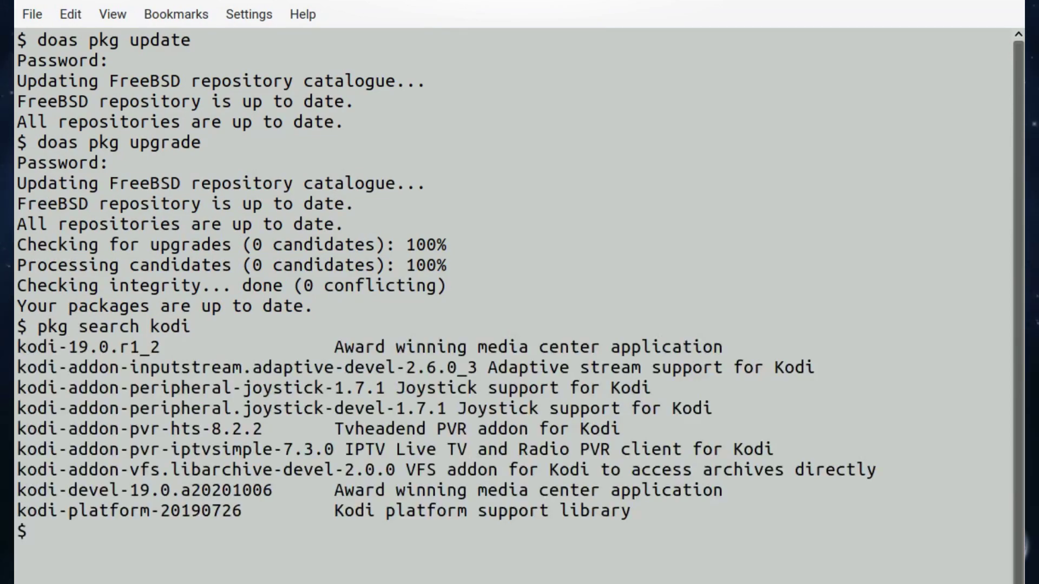
text(doas)
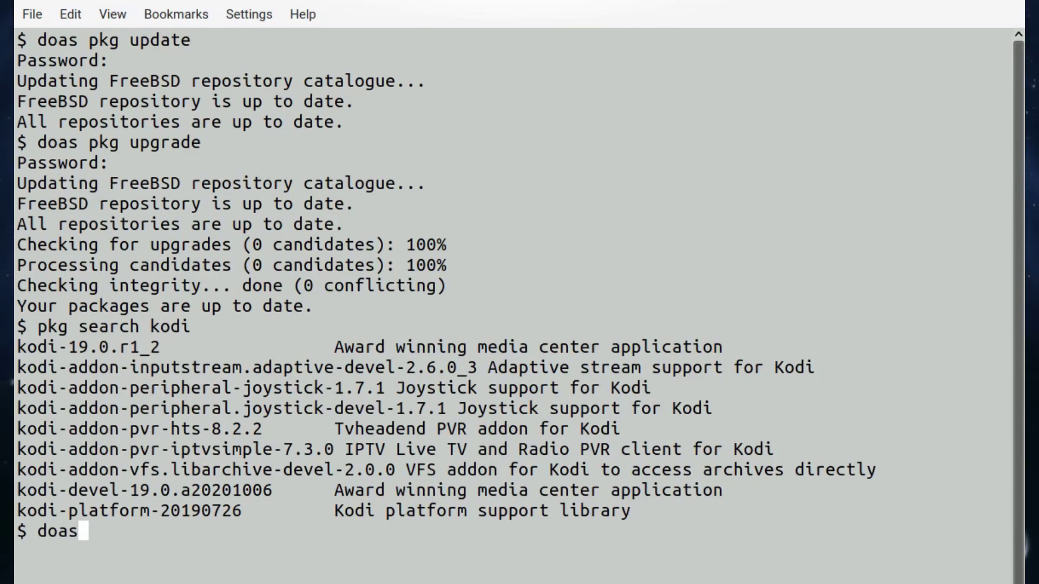
text( pkg install k)
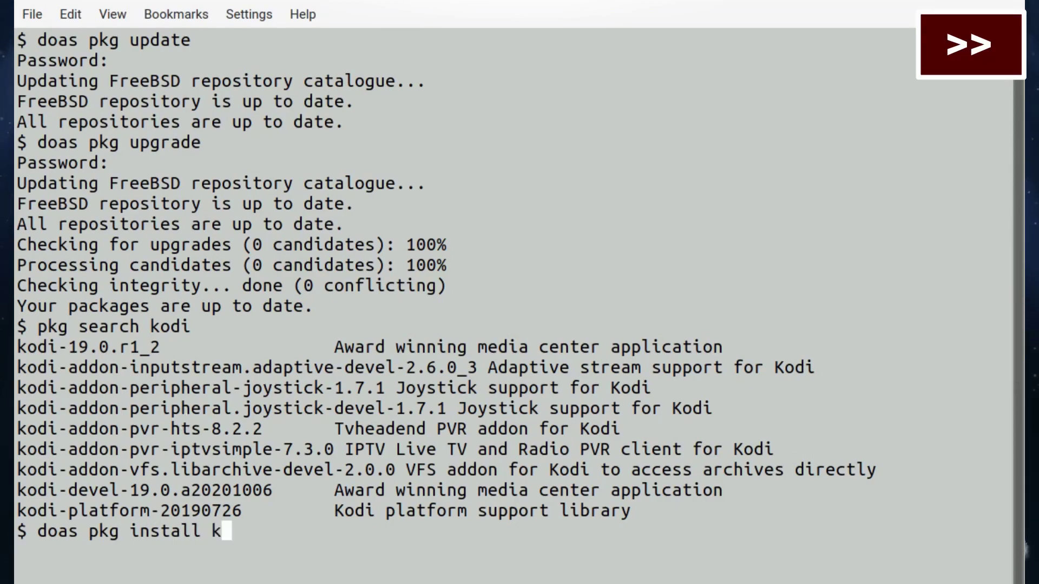
text(odi kodi-addo)
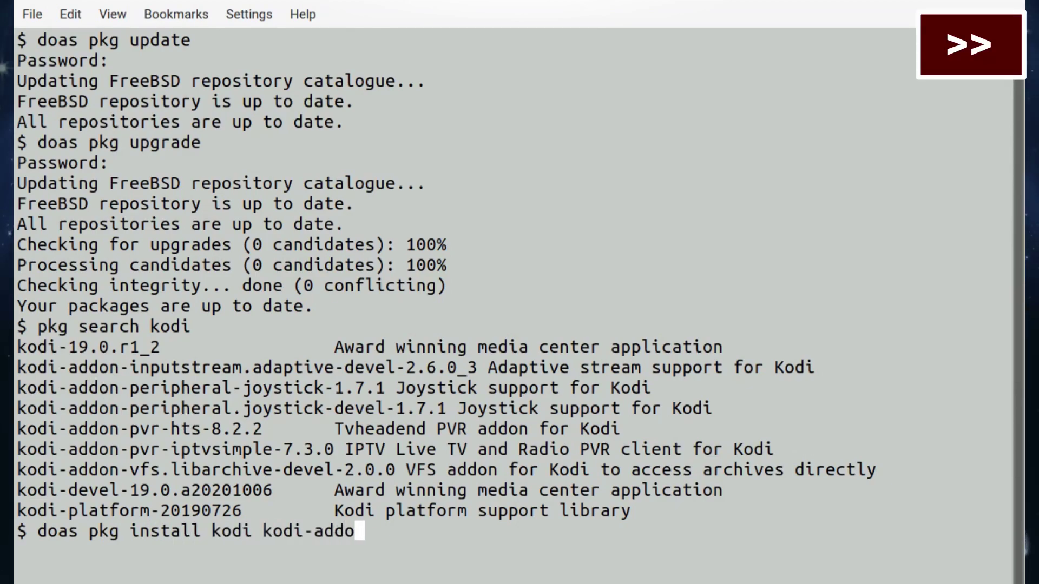
text(n-pvr-hts)
key(Return)
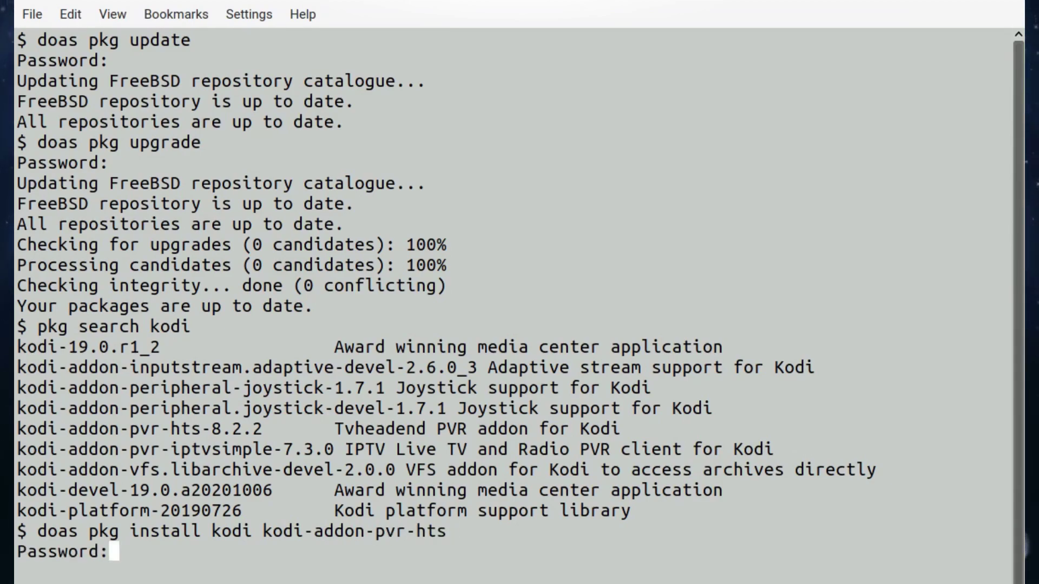
key(Return)
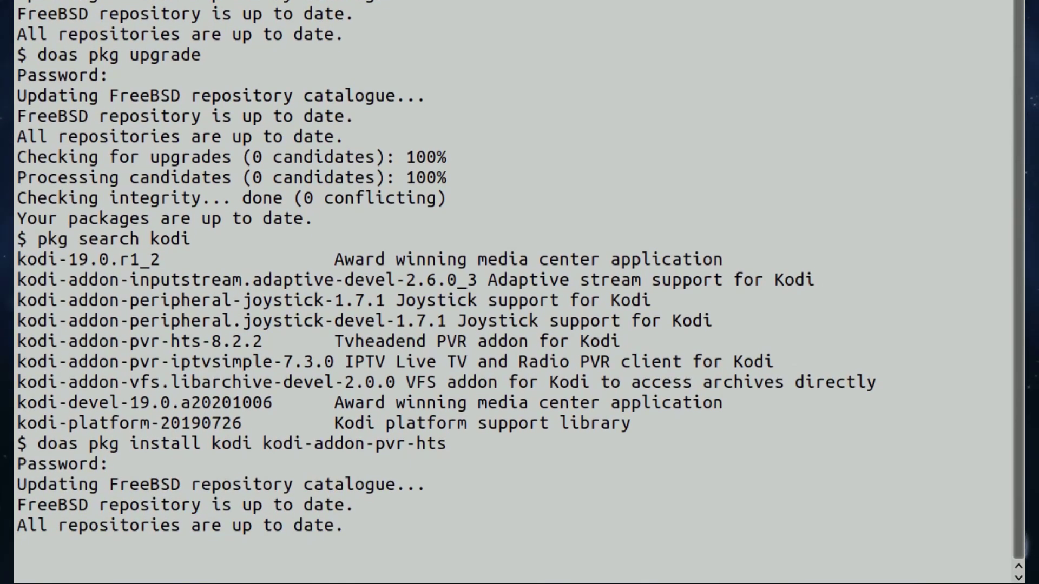
text(y)
key(Return)
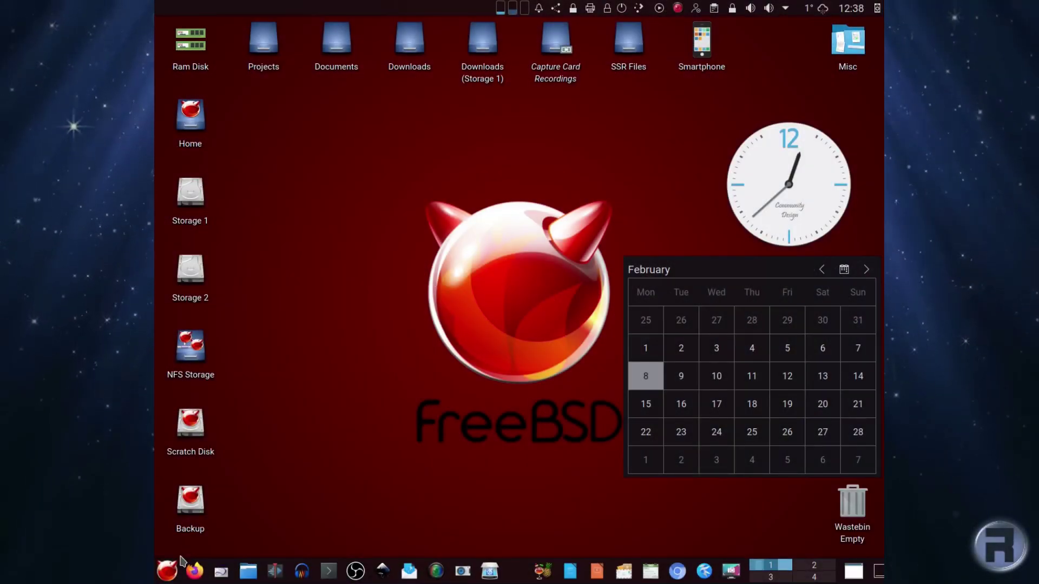
Step: Launch Kodi from the launcher's Applications > Multimedia category
click(169, 568)
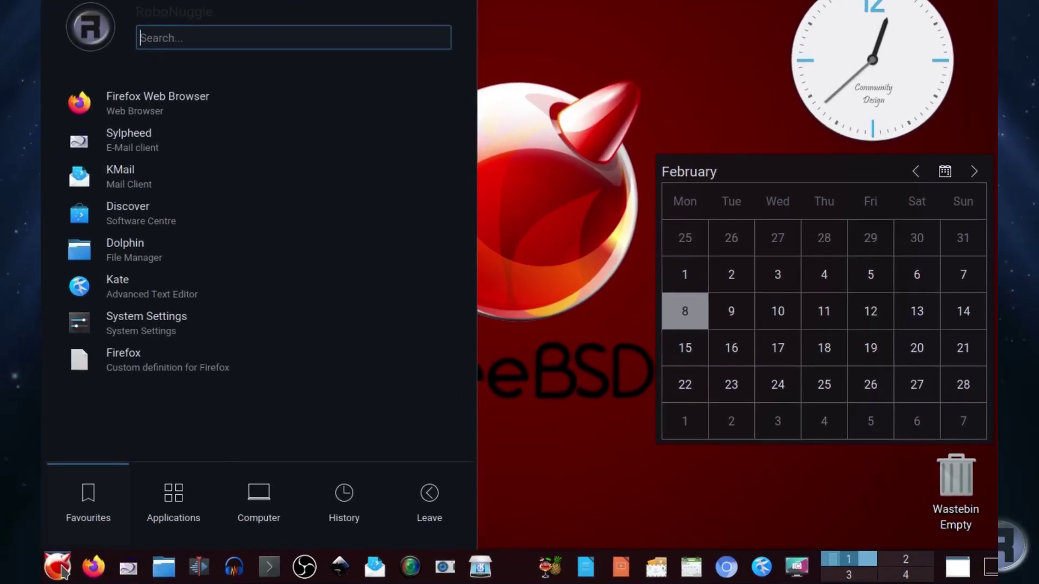
click(166, 508)
click(112, 288)
scroll(165, 342, down, 8)
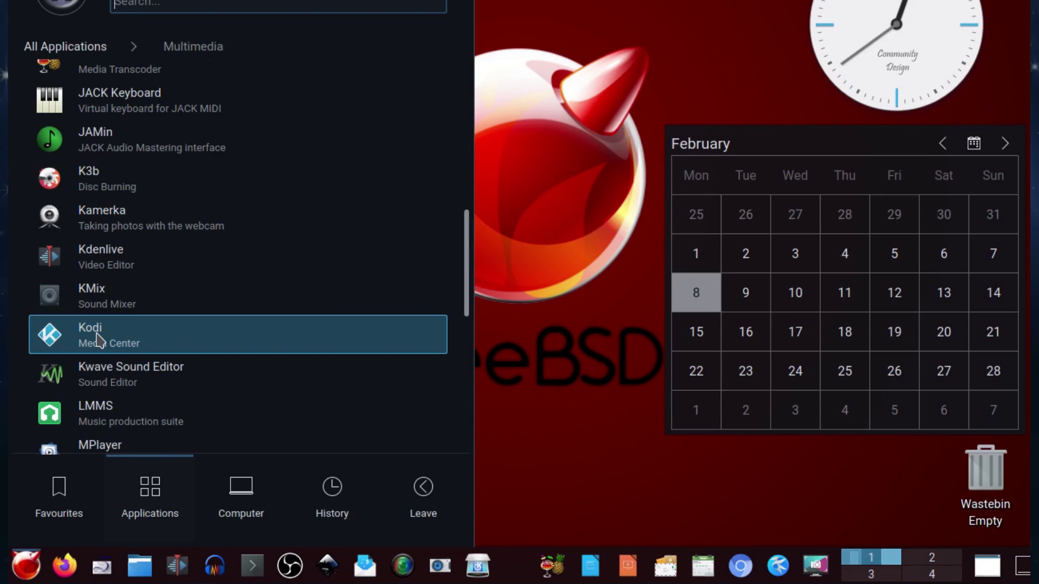
click(97, 339)
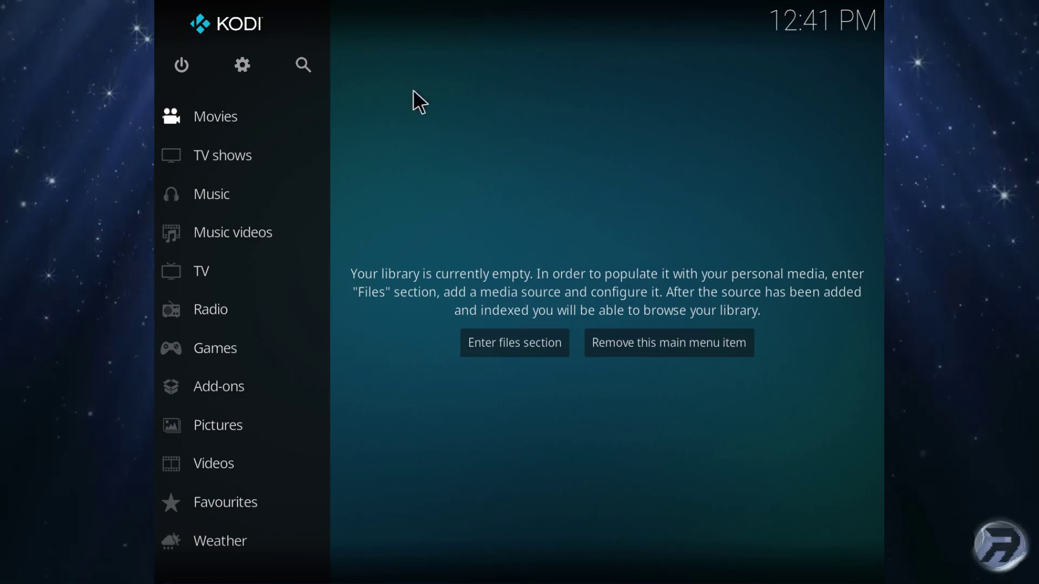
Step: Open Kodi's TV section and dismiss the No PVR add-on enabled notice
click(241, 60)
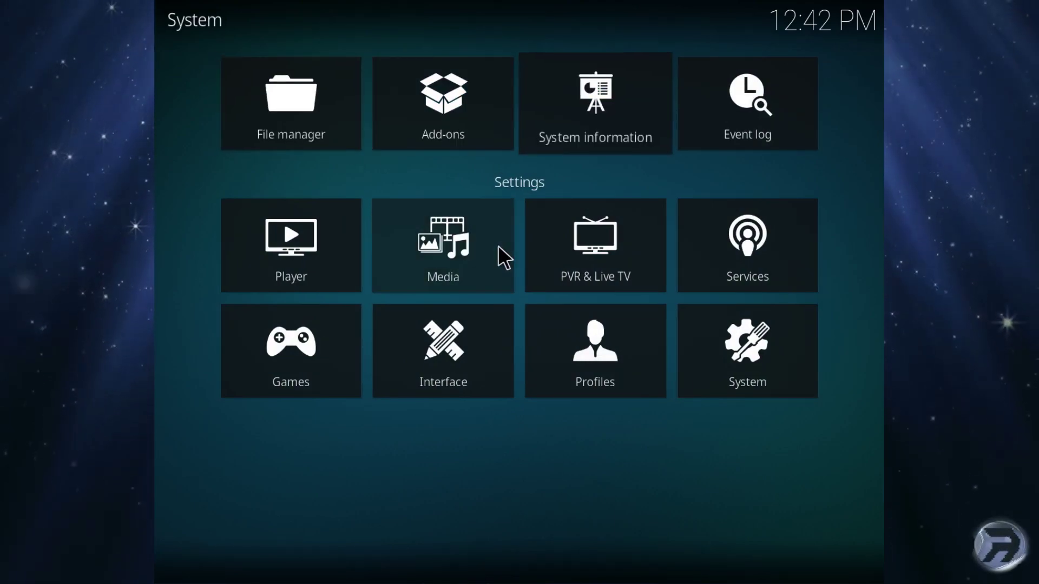
right_click(557, 230)
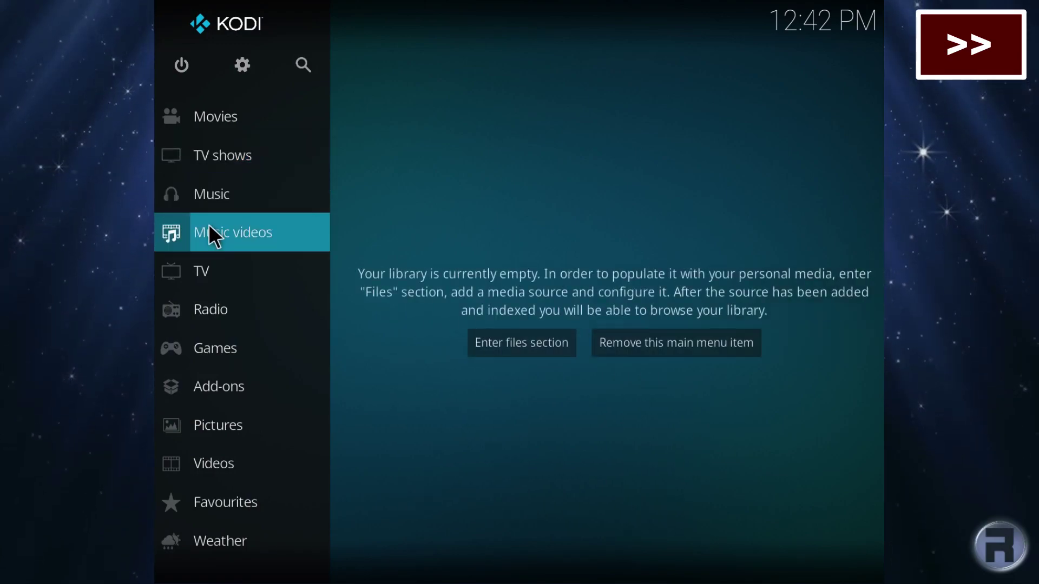
click(209, 276)
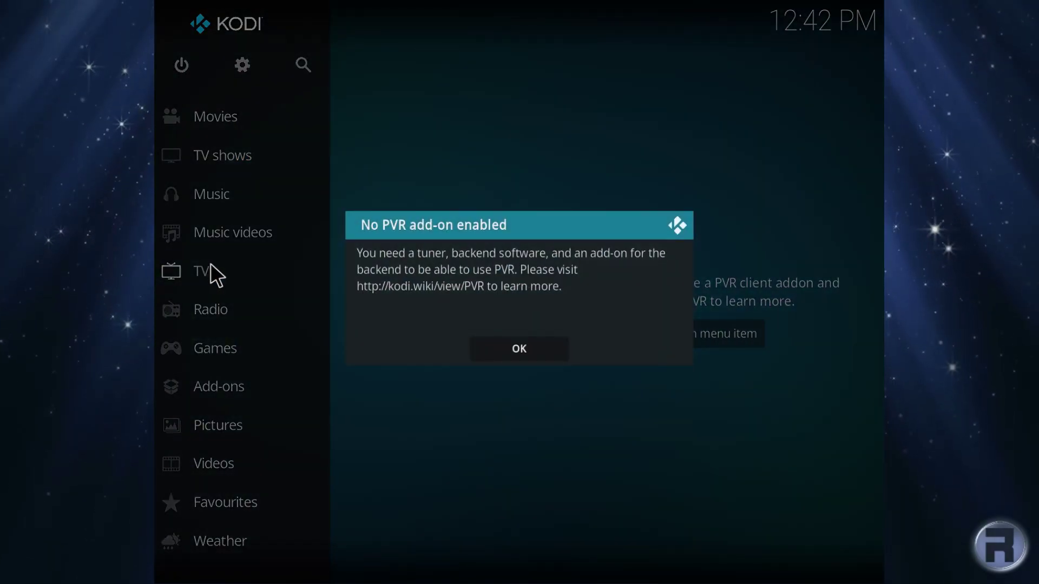
click(524, 349)
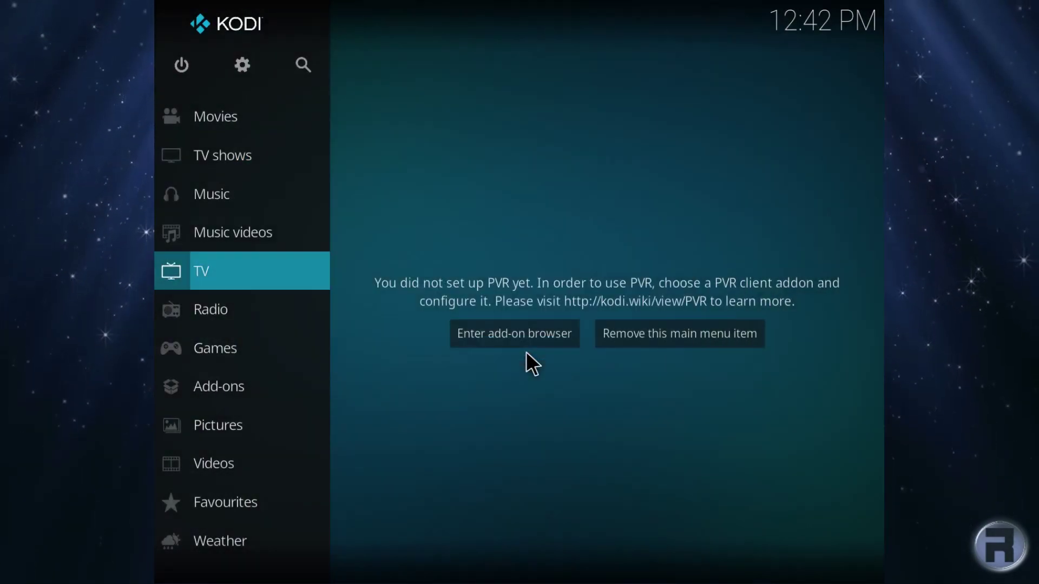
Step: Go to the Add-ons section and show the installed add-ons by category
click(526, 337)
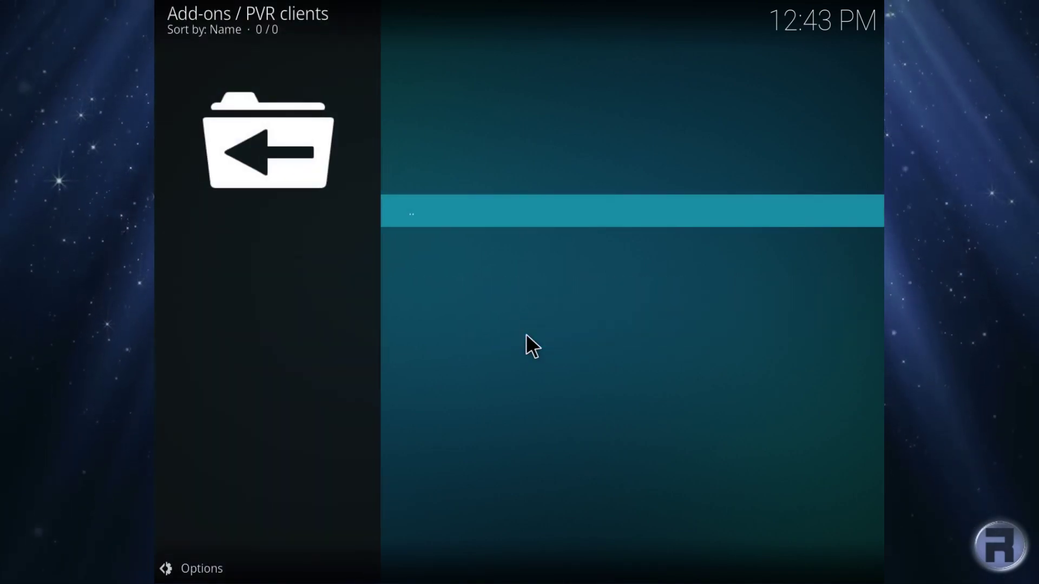
click(417, 214)
key(Escape)
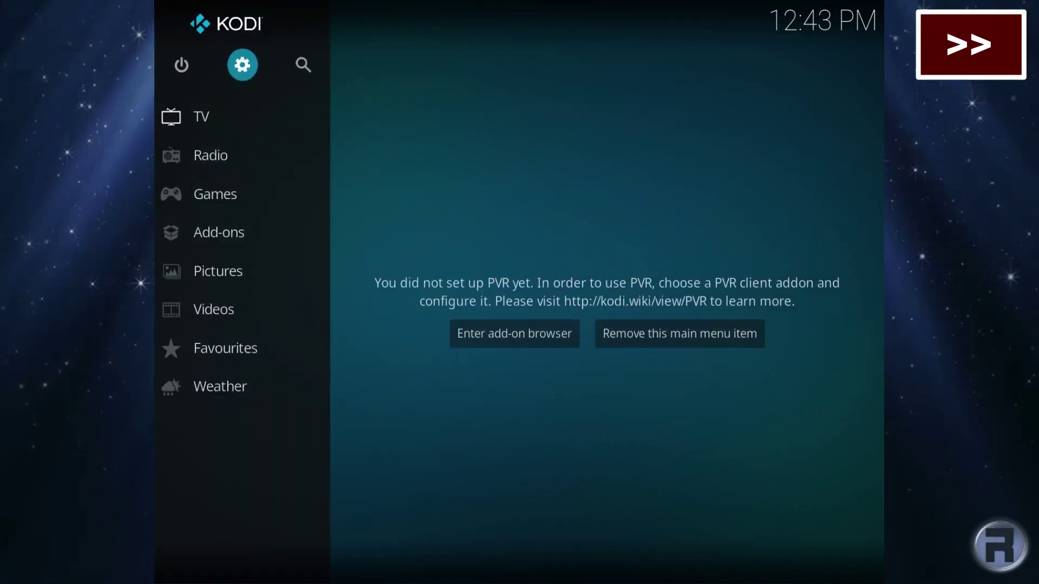
click(218, 232)
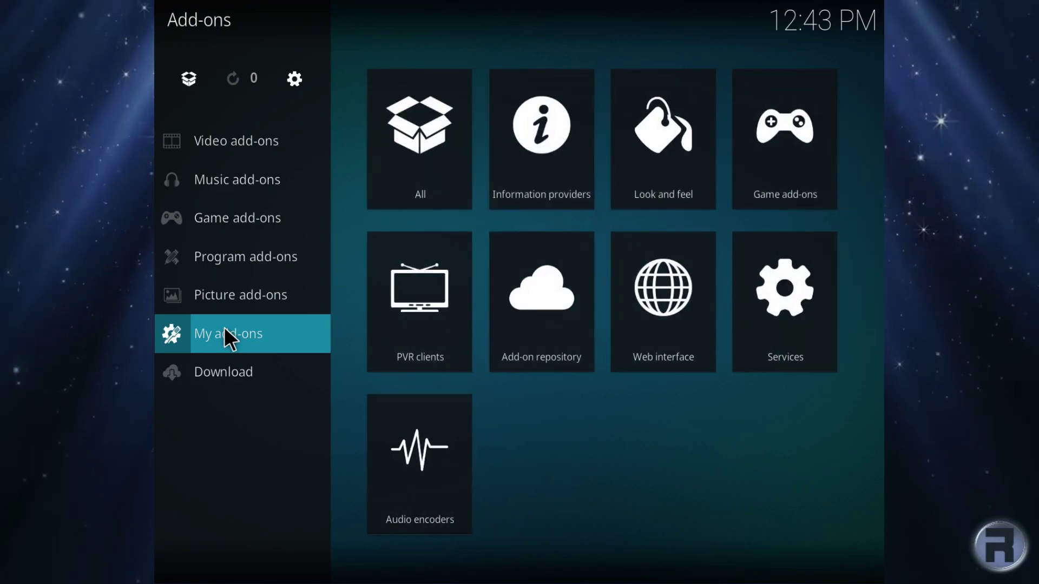
click(224, 328)
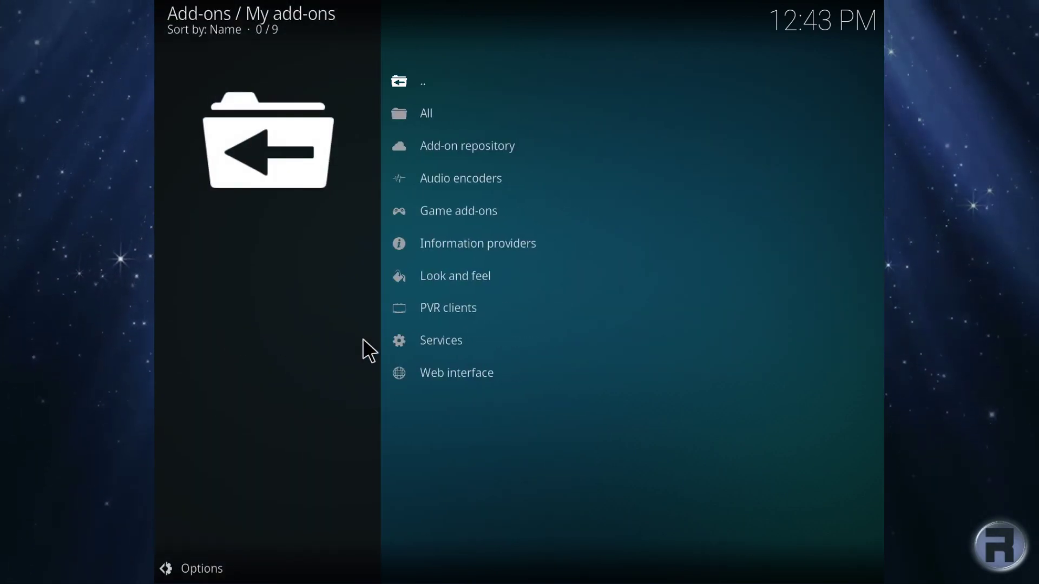
Step: Review the Tvheadend HTSP Client settings, including server address 127.0.0.1, and confirm with OK
click(437, 308)
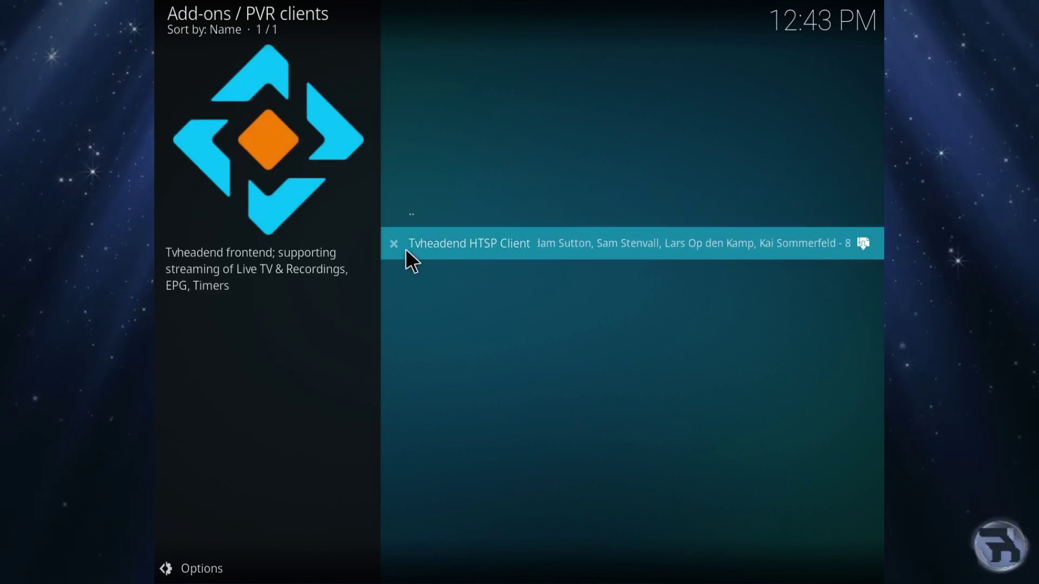
click(449, 244)
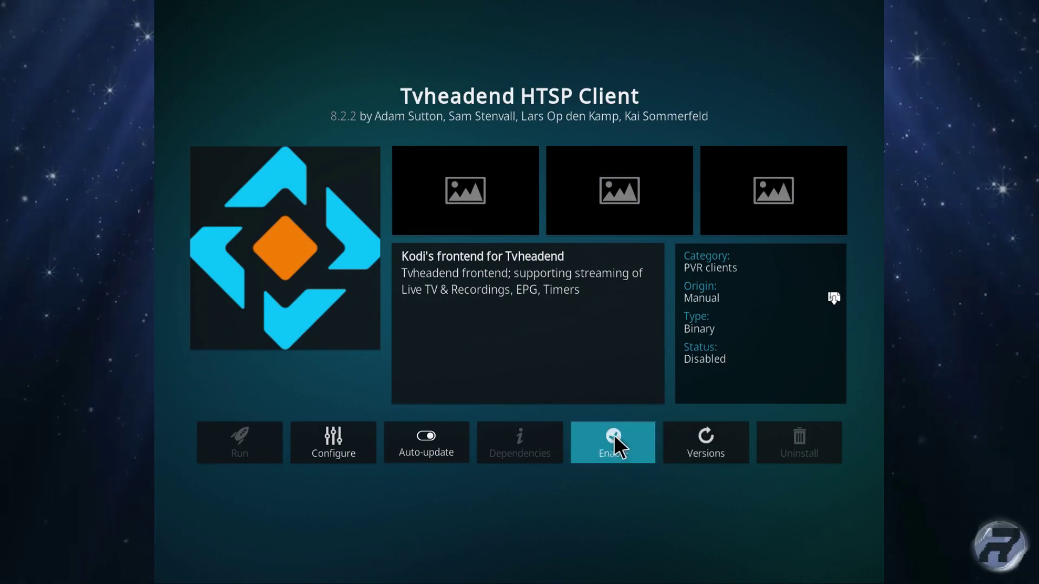
click(319, 442)
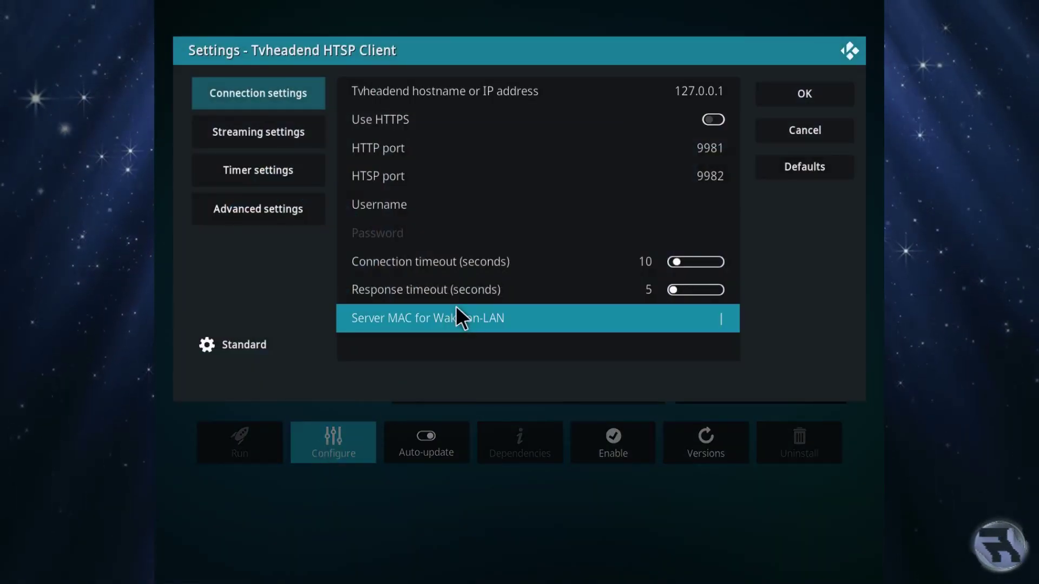
click(722, 92)
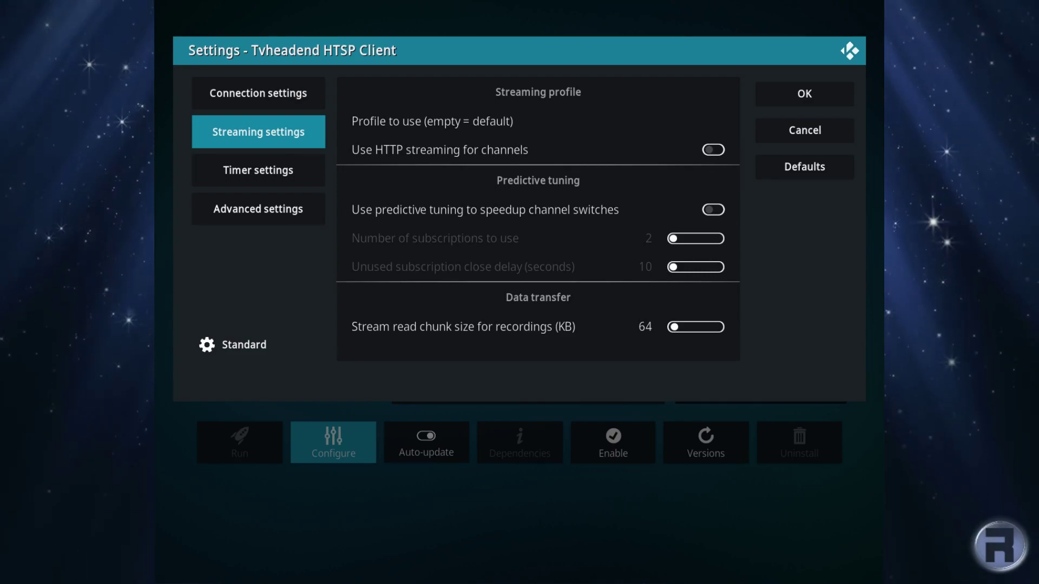
click(259, 170)
click(258, 209)
key(Right)
key(Right)
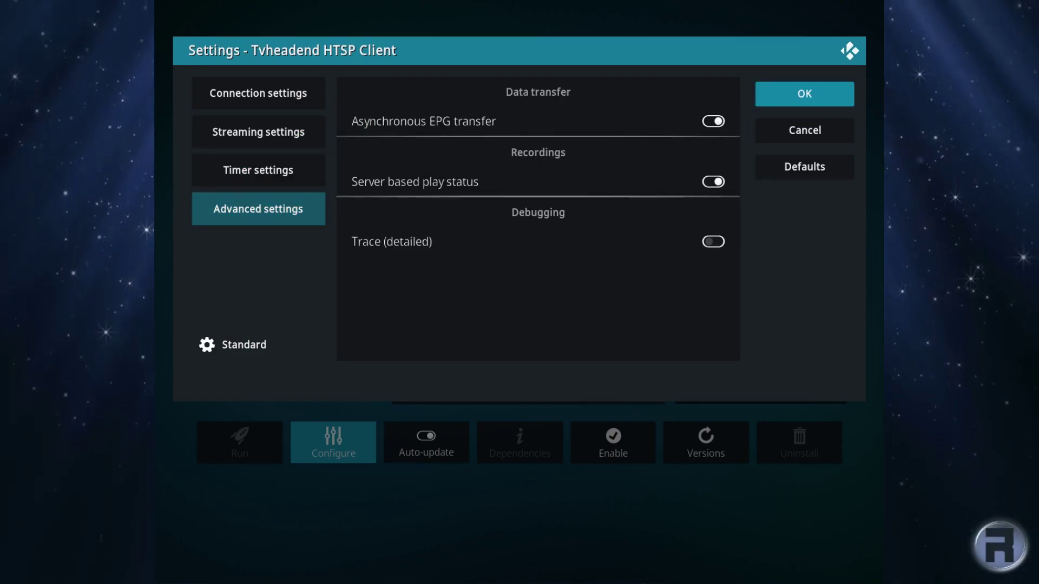
key(Return)
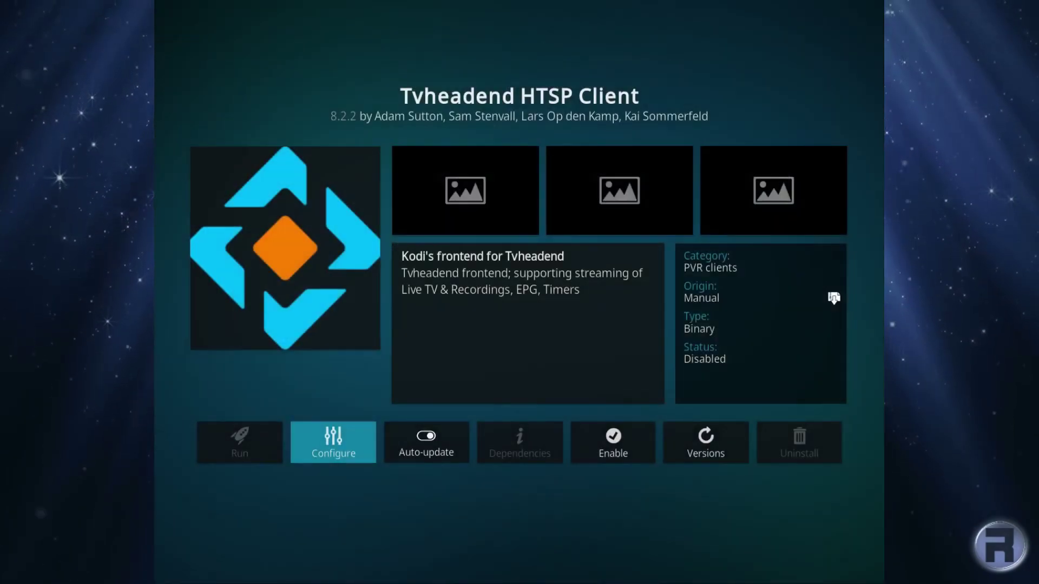
Step: Enable the Tvheadend HTSP Client and return to Kodi's home menu
key(Right)
key(Right)
key(Right)
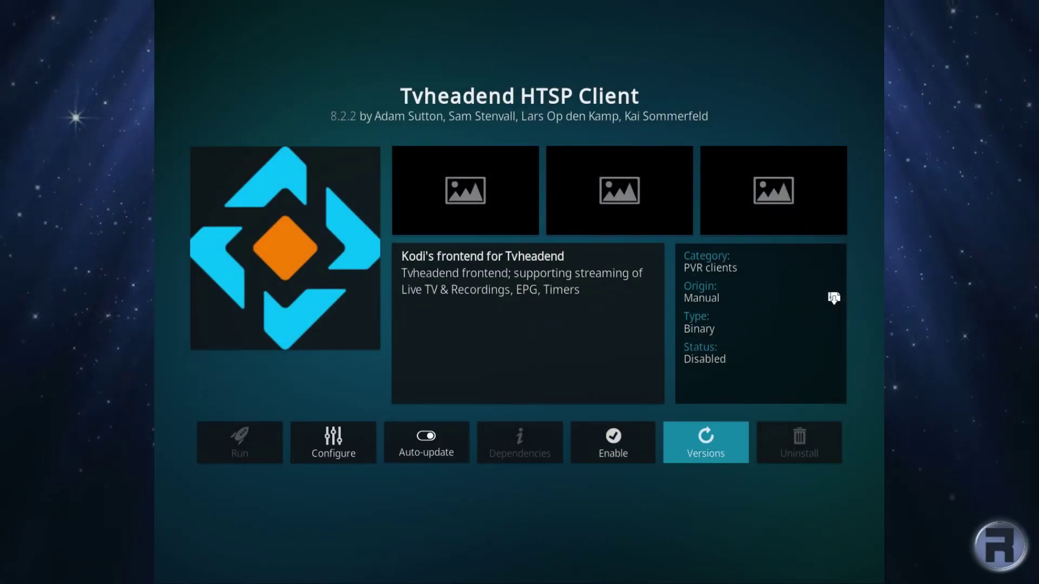
key(Left)
key(Return)
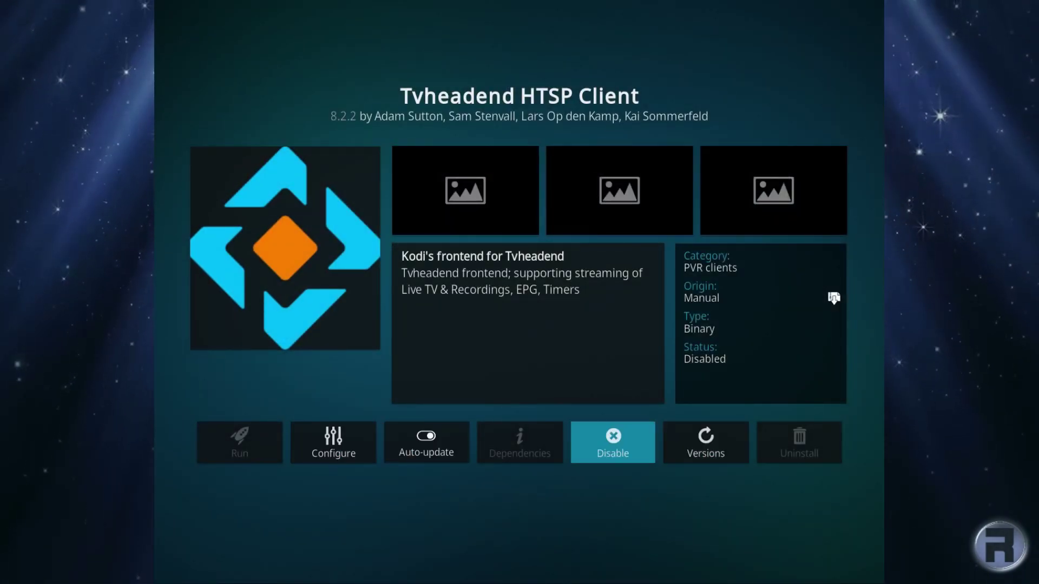
key(Escape)
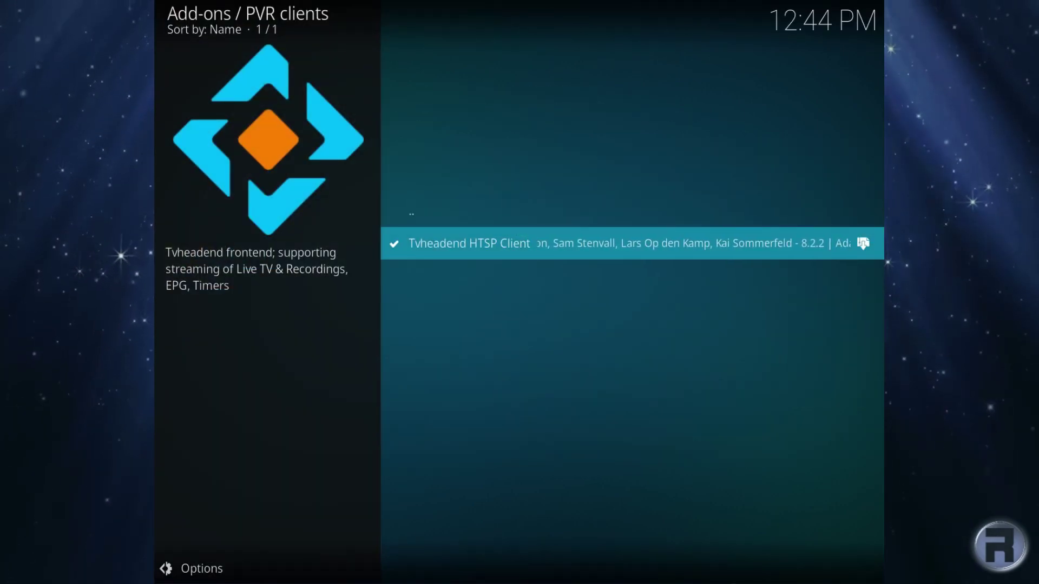
key(Escape)
key(Escape)
key(Up)
key(Up)
key(Up)
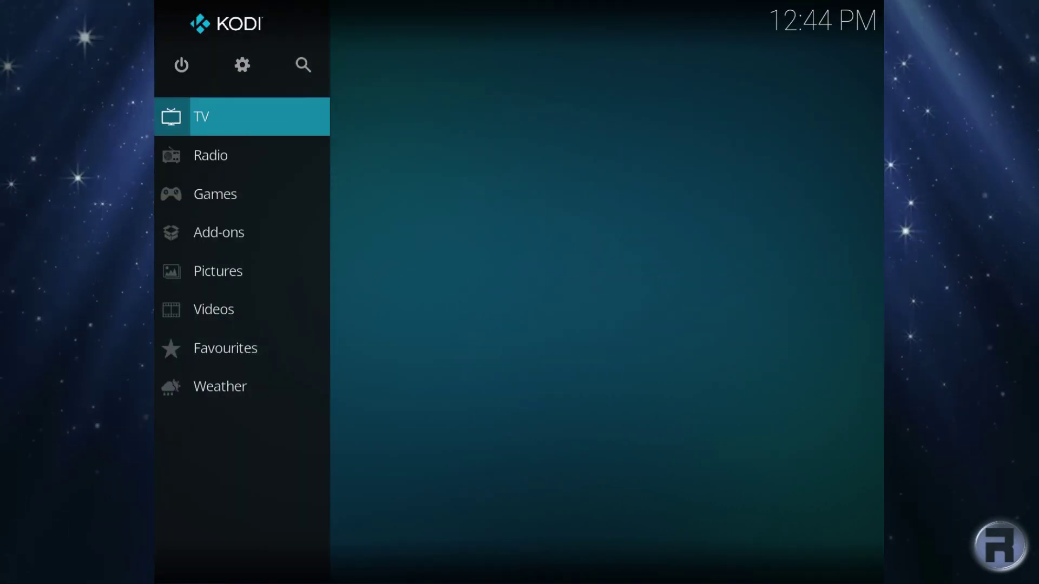
key(Right)
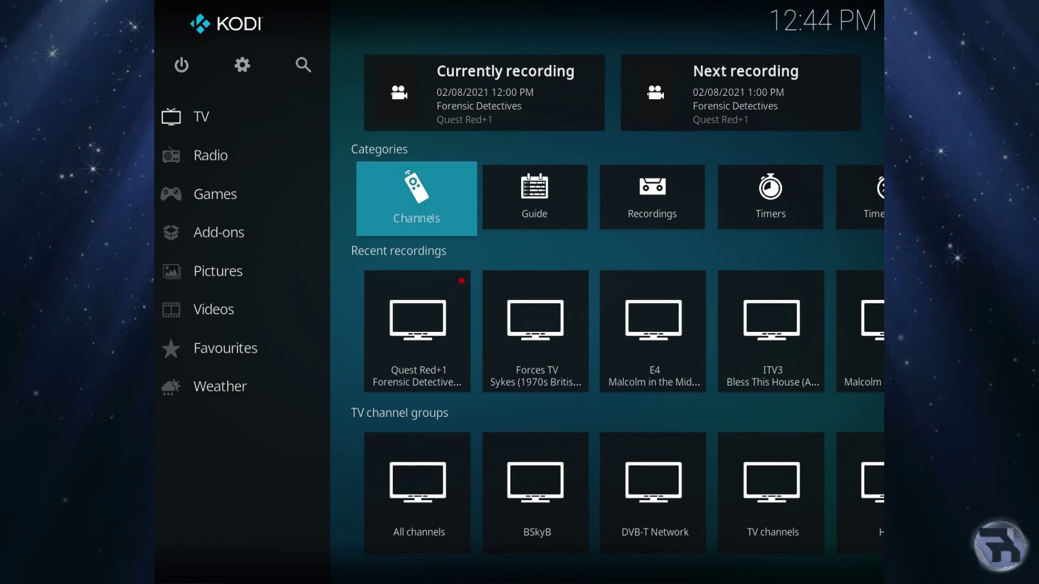
key(Right)
key(Return)
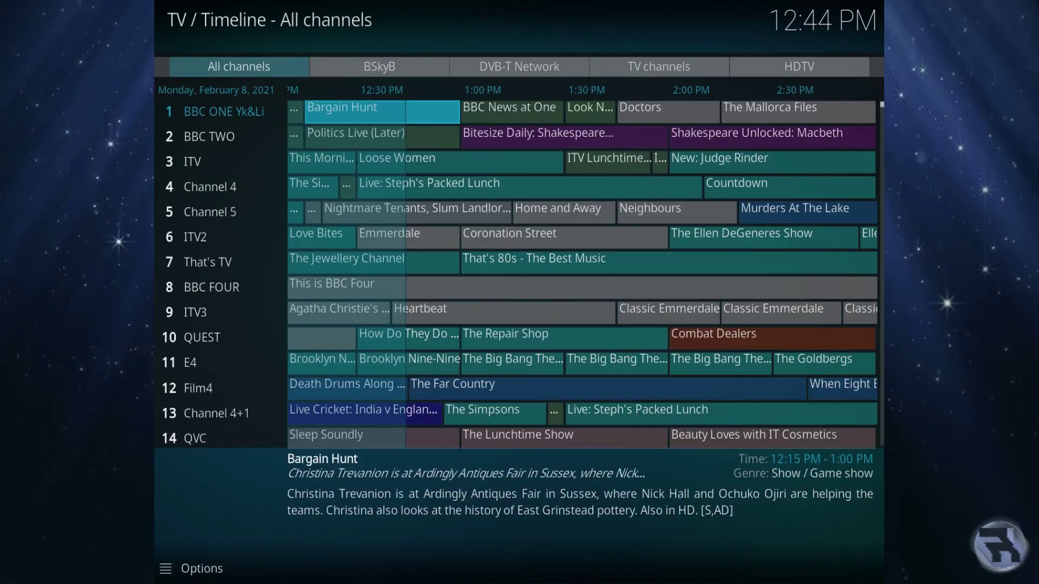
key(Down)
key(Down)
key(Down)
key(Down)
key(Down)
key(Down)
key(Down)
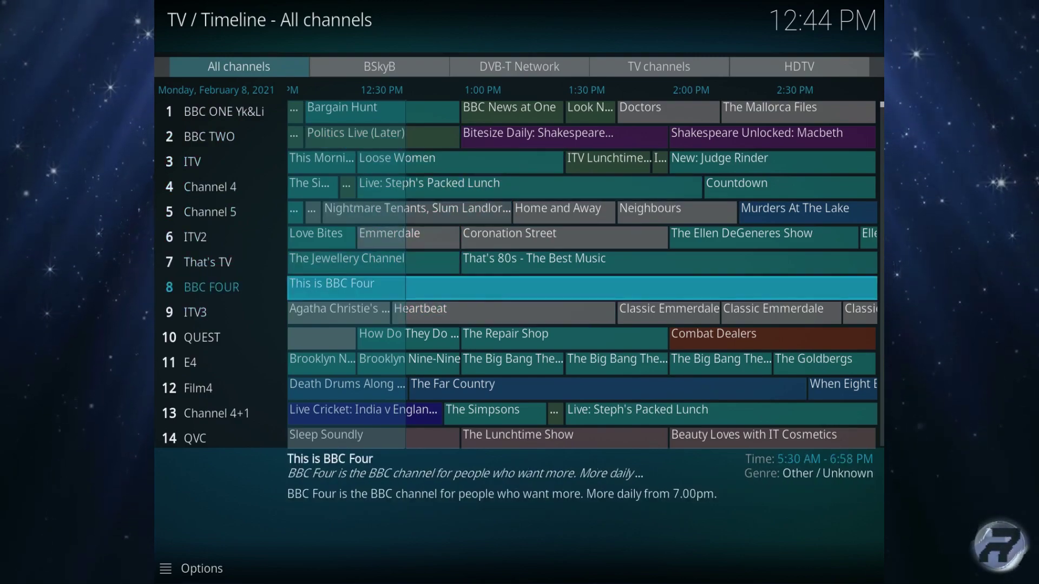
key(Up)
key(Up)
key(Up)
key(Up)
key(Up)
key(Up)
key(Up)
key(Up)
key(Down)
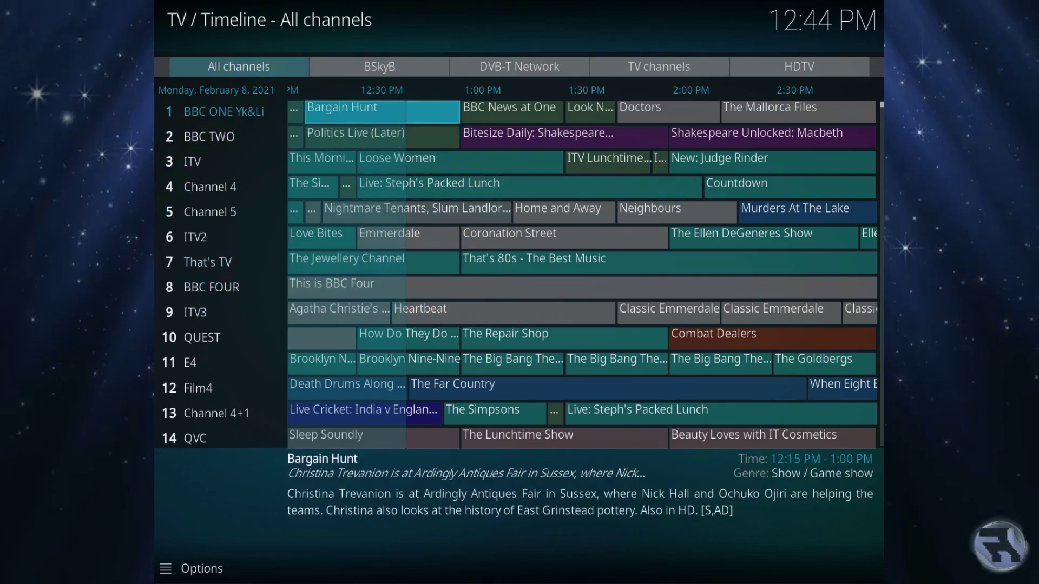
key(Escape)
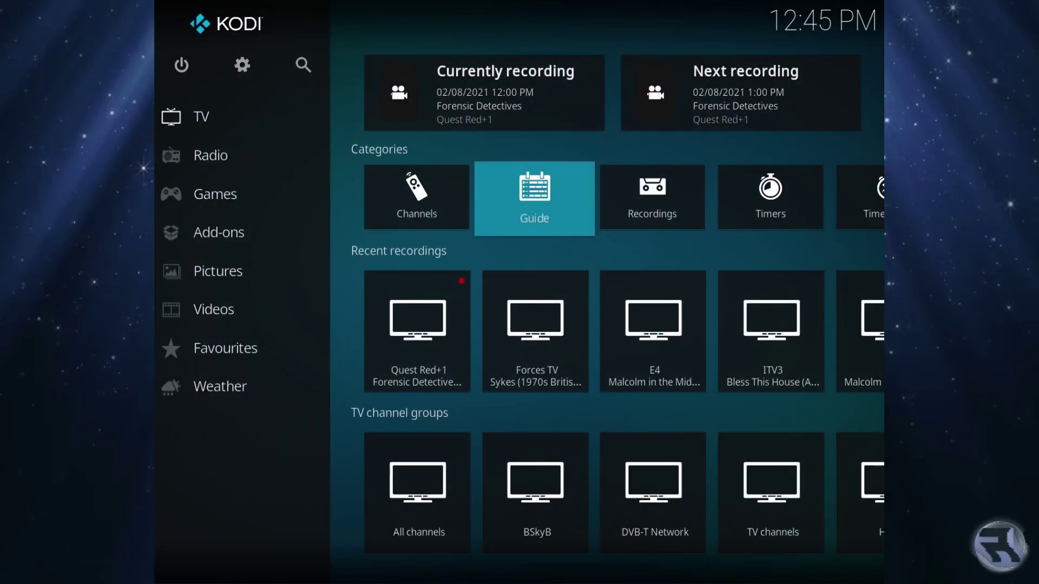
key(Right)
key(Return)
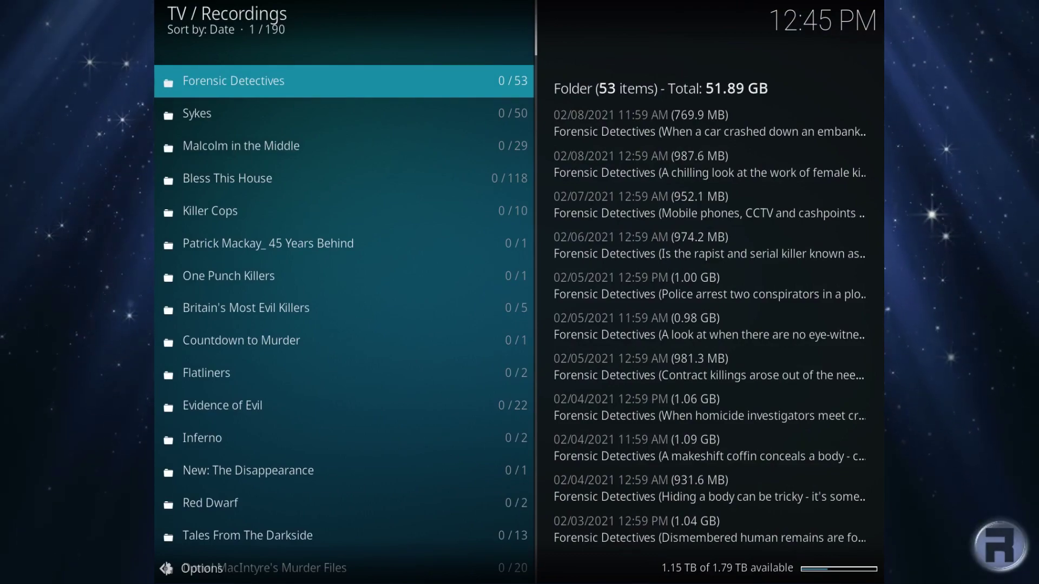
key(Down)
key(Down)
key(BackSpace)
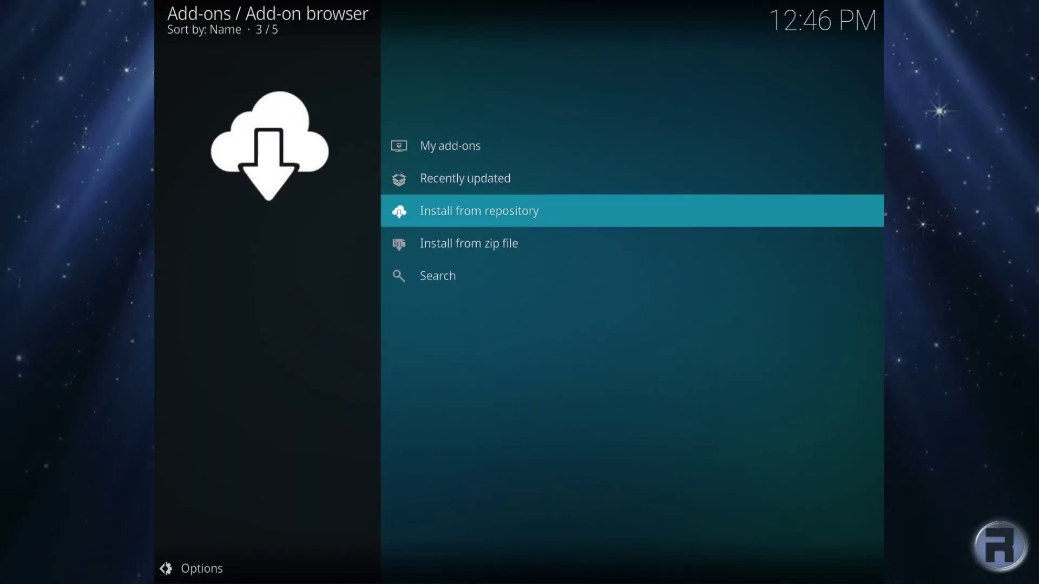
Step: Browse the Kodi Add-on repository's Video add-ons and look at Popcornflix
key(Return)
key(Down)
key(Down)
key(Down)
key(Down)
key(Down)
key(Down)
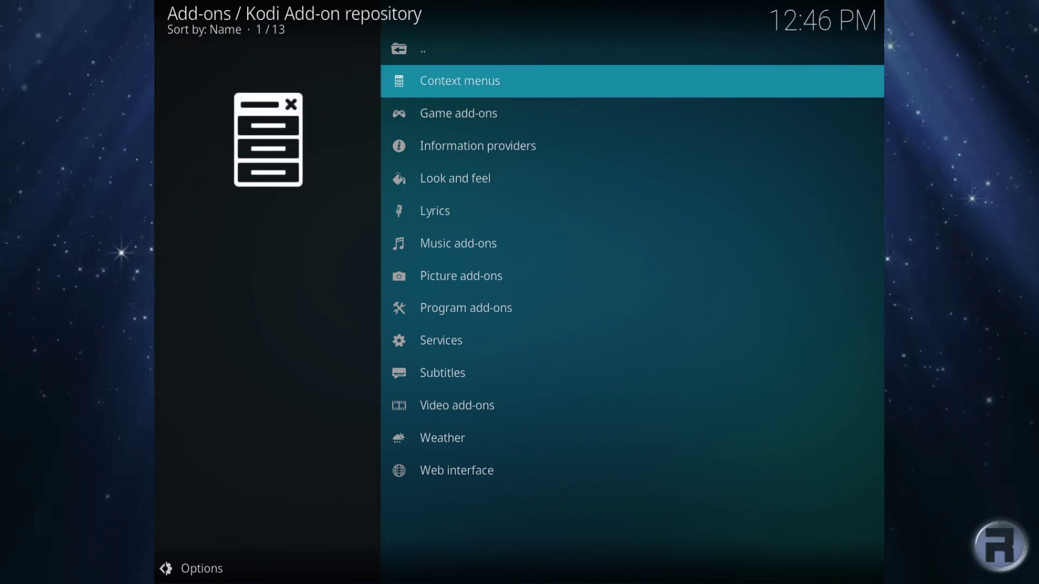
key(Down)
key(Down)
key(Down)
key(Down)
key(Down)
key(Return)
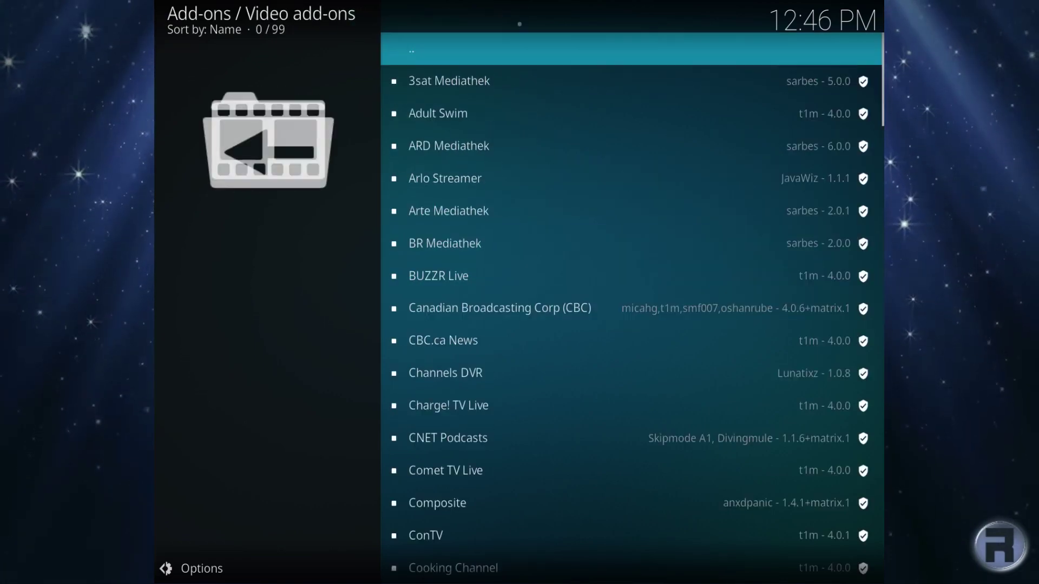
key(Down)
key(Down)
key(Down)
key(Down)
key(Down)
key(Down)
key(Down)
key(Down)
key(Down)
key(Down)
key(Down)
key(Down)
key(Down)
key(Down)
key(Down)
key(Down)
key(Down)
key(Down)
key(Down)
key(Down)
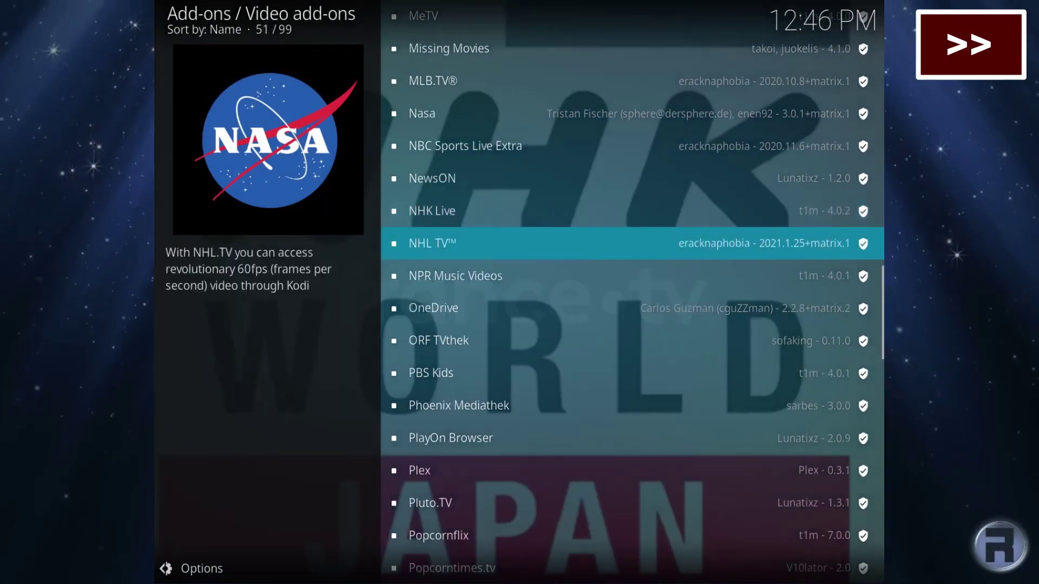
key(Return)
key(Return)
key(Up)
key(Down)
key(Down)
key(Down)
key(Down)
key(Down)
key(Down)
key(Down)
key(Down)
key(Down)
key(Down)
key(Down)
key(Down)
key(Down)
key(Down)
key(Down)
key(Down)
key(Down)
key(Down)
key(Down)
key(Down)
key(Down)
key(Down)
key(Down)
key(Down)
key(Down)
key(Down)
key(Down)
key(Down)
key(Down)
key(Down)
key(Down)
key(Down)
key(Down)
key(Down)
key(Down)
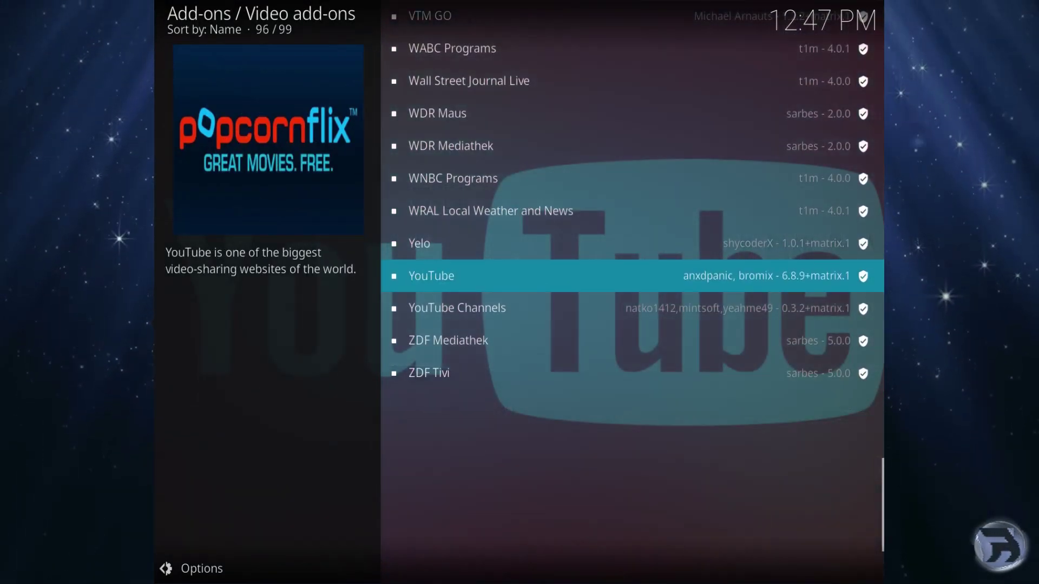
Step: Install YouTube with its InputStream Helper dependency, declining the setup wizard
key(Return)
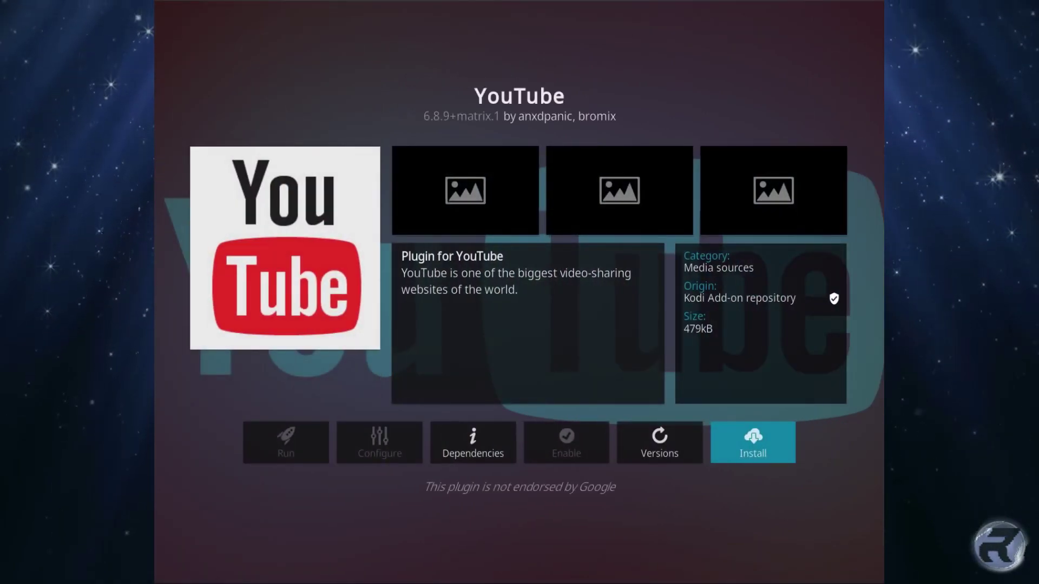
key(Return)
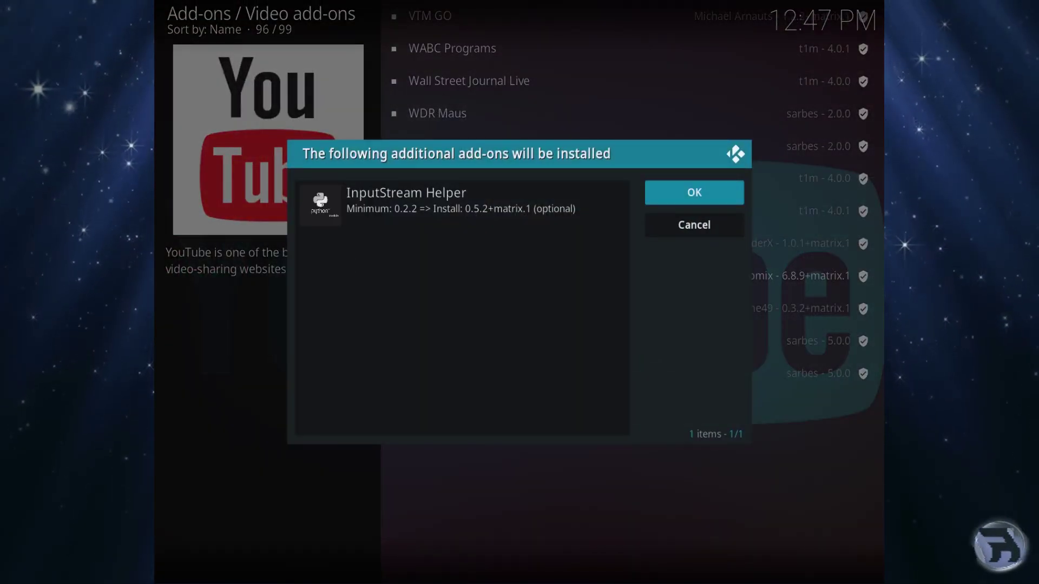
key(Return)
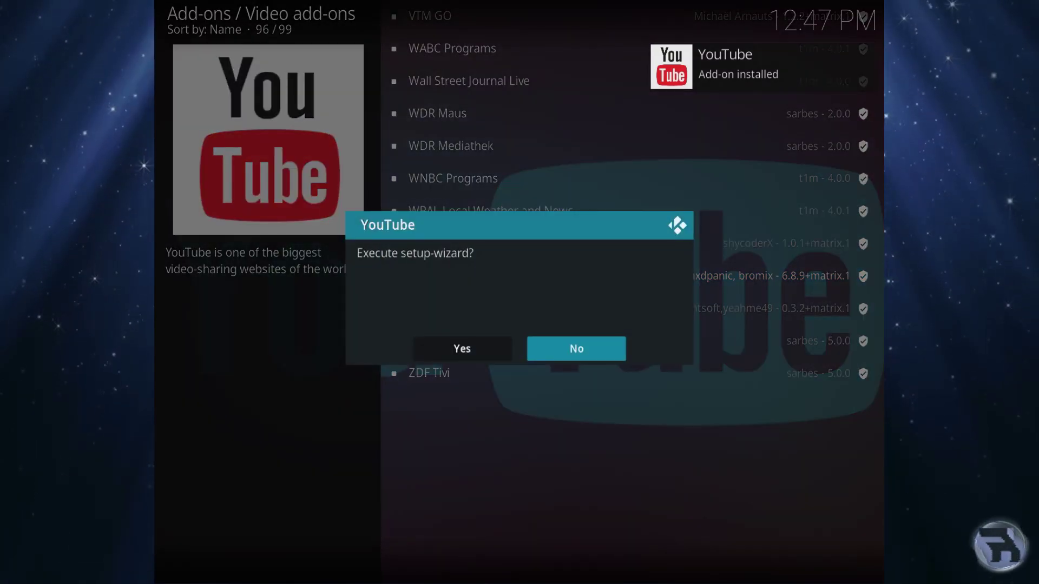
key(Return)
Step: Try installing NHK Live, accepting its extra inputstream.adaptive dependency
key(Up)
key(Up)
key(Up)
key(Up)
key(Up)
key(Up)
key(Up)
key(Up)
key(Up)
key(Up)
key(Up)
key(Up)
key(Up)
key(Up)
key(Up)
key(Up)
key(Up)
key(Up)
key(Up)
key(Up)
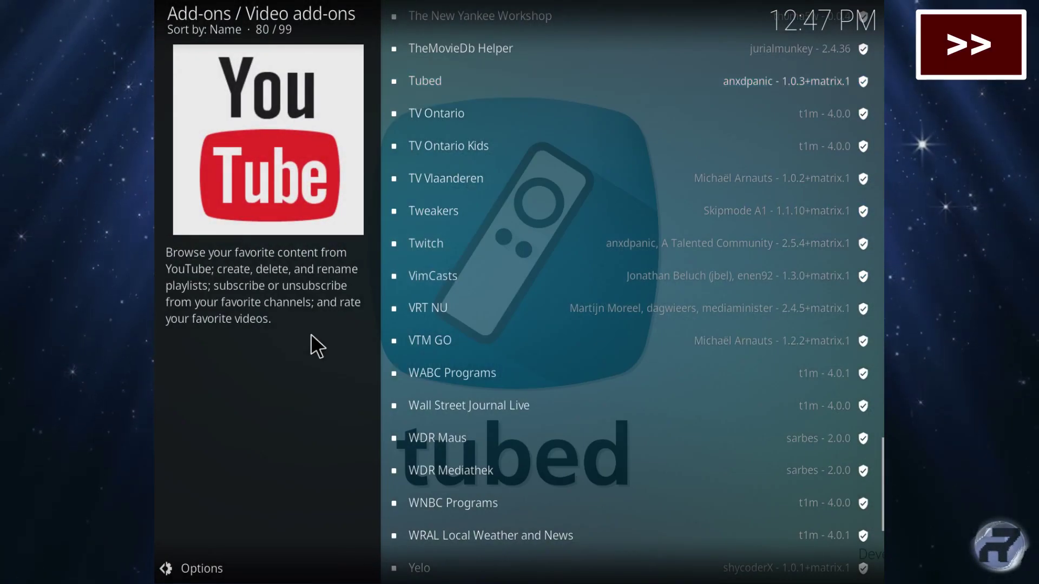
key(Return)
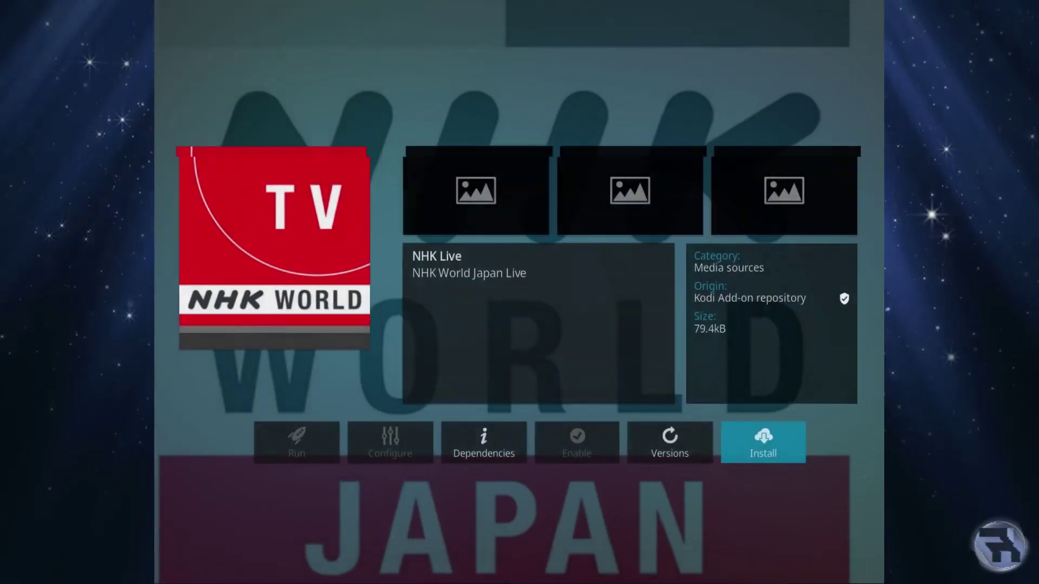
key(Return)
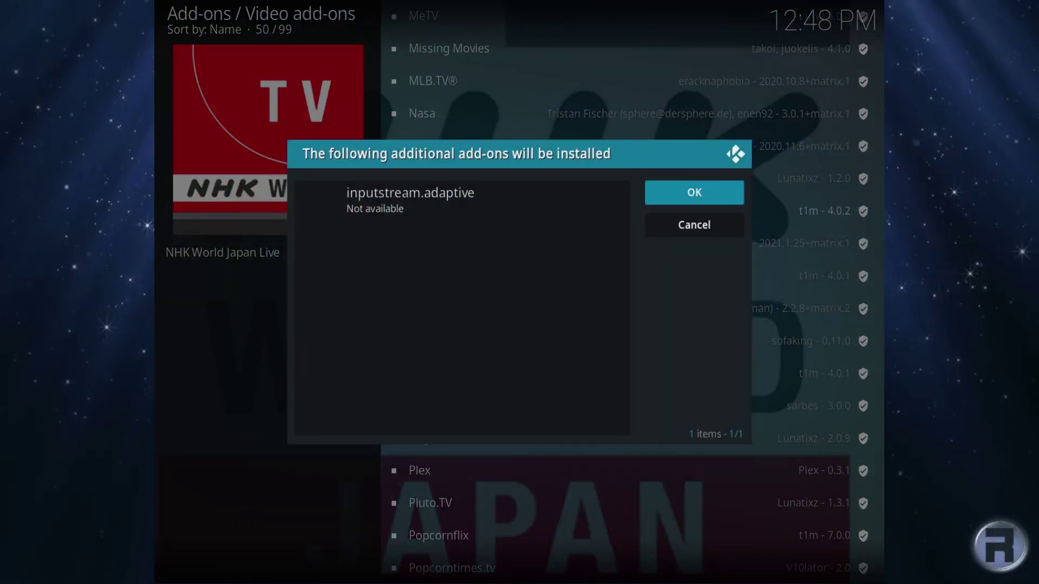
key(Left)
key(Right)
key(Return)
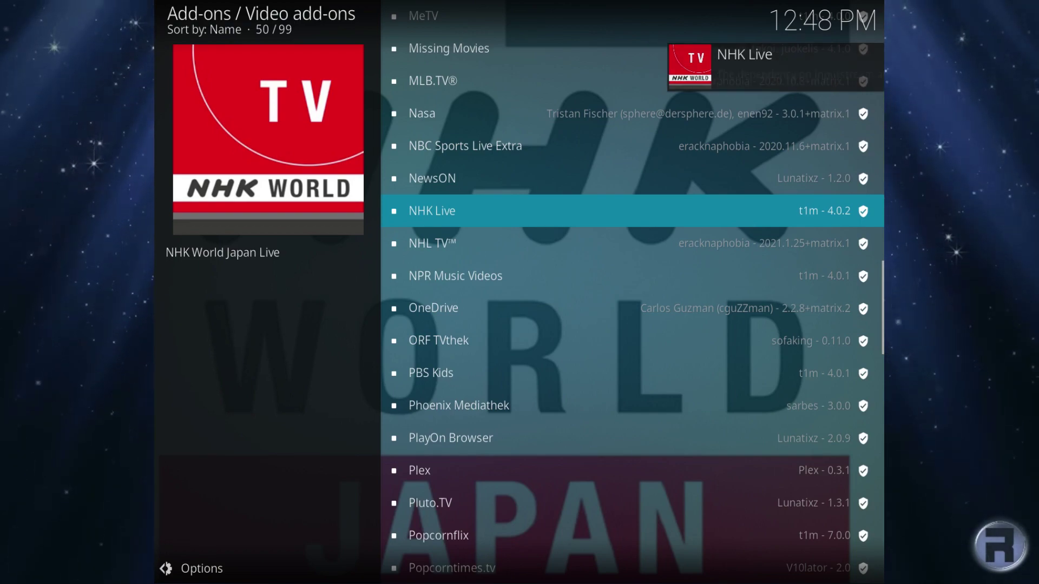
Step: Jump to Russia Today News in the Video add-ons list and open its details
key(r)
key(u)
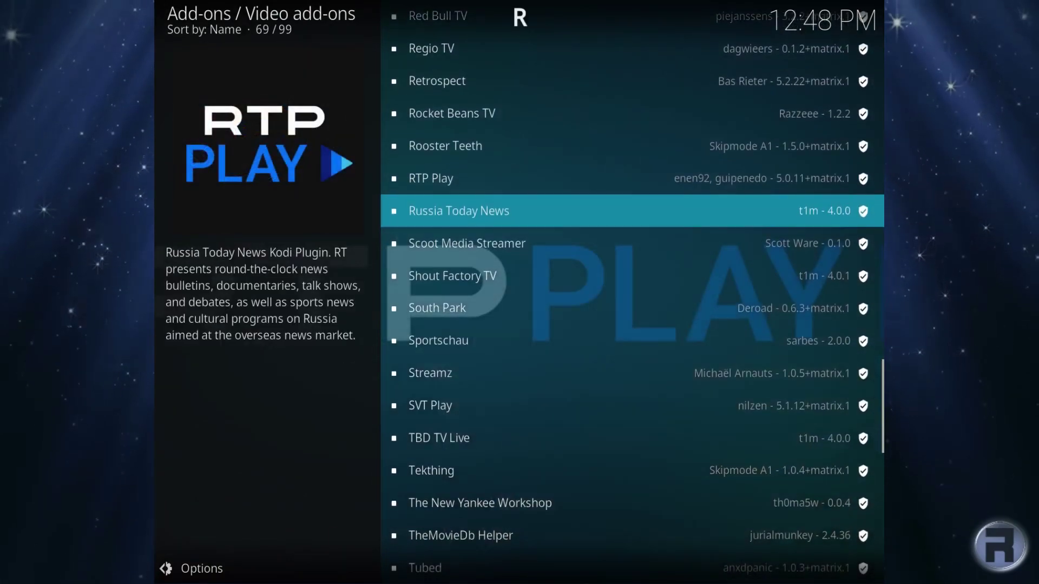
key(Return)
key(Return)
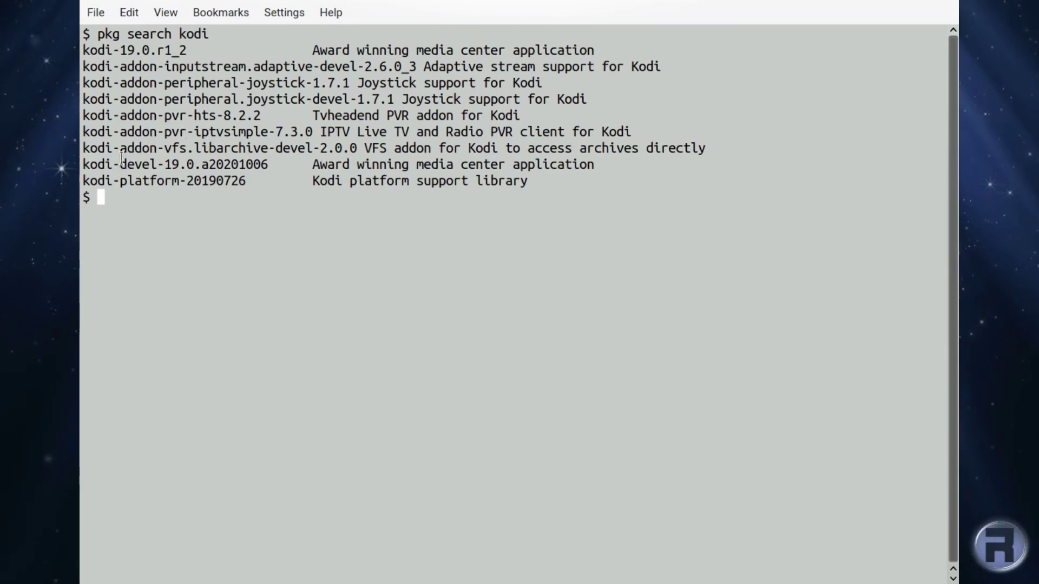
Step: Build a 'doas pkg install' command with kodi-addon-inputstream.adaptive-devel and kodi-addon-pvr-iptvsimple pasted in
double_click(93, 66)
key(ctrl+c)
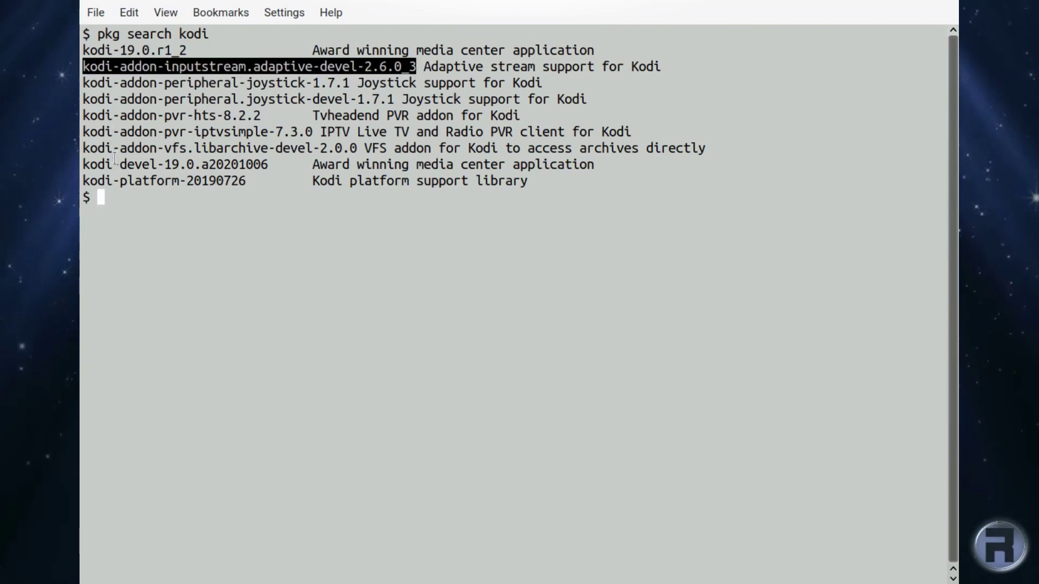
click(112, 140)
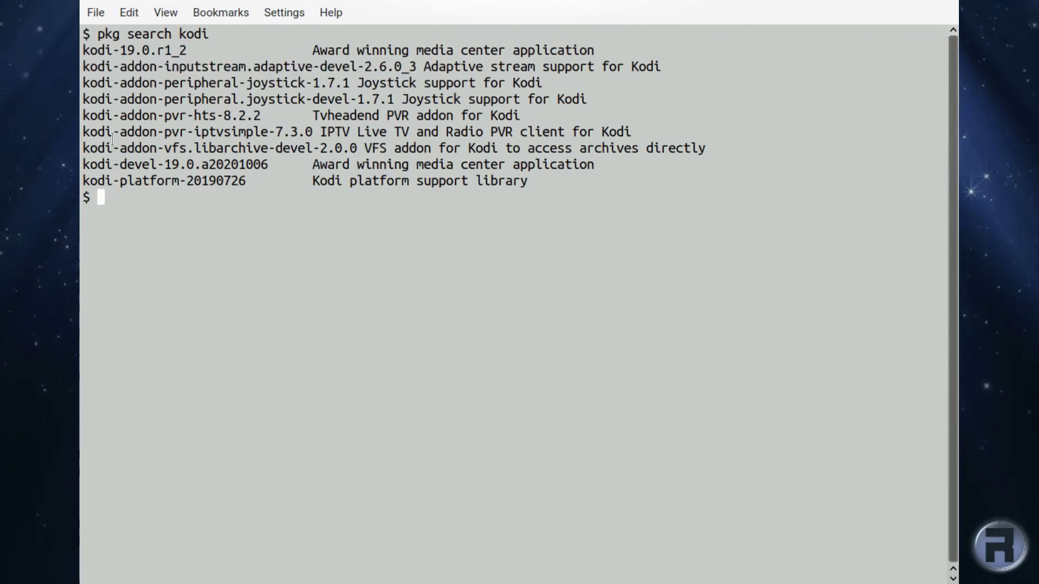
triple_click(113, 135)
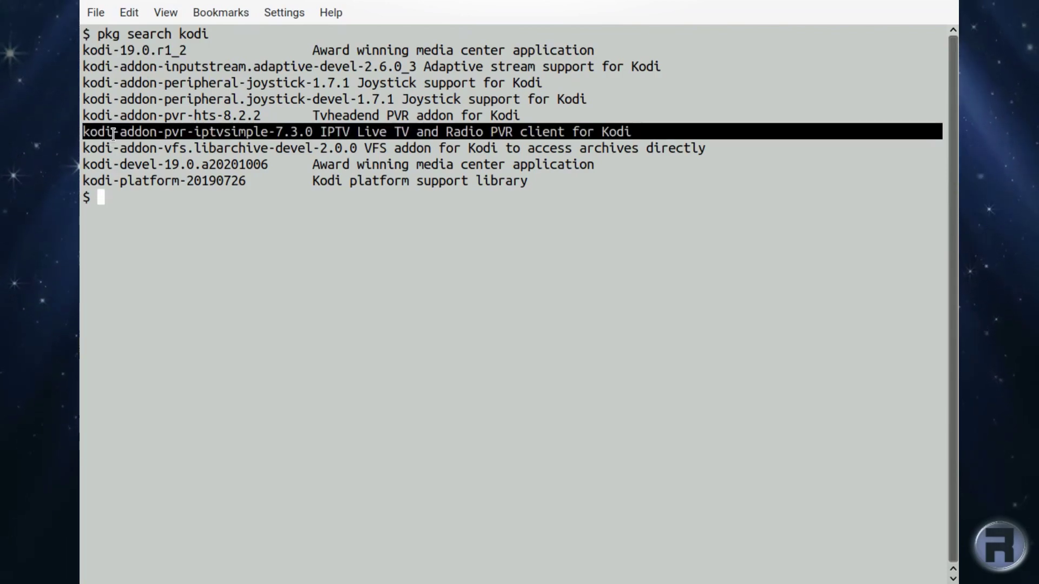
click(114, 136)
text(doas pkg install)
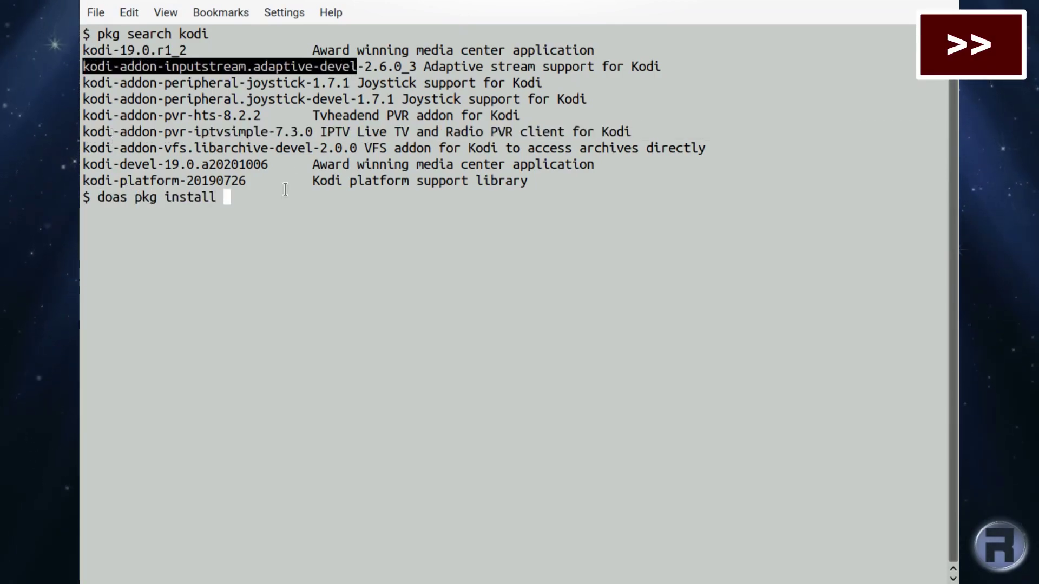
drag(83, 66, 357, 66)
middle_click(357, 66)
drag(83, 132, 268, 131)
middle_click(463, 158)
Step: Run the install, enter the doas password and confirm the package changes with y
key(Return)
key(Return)
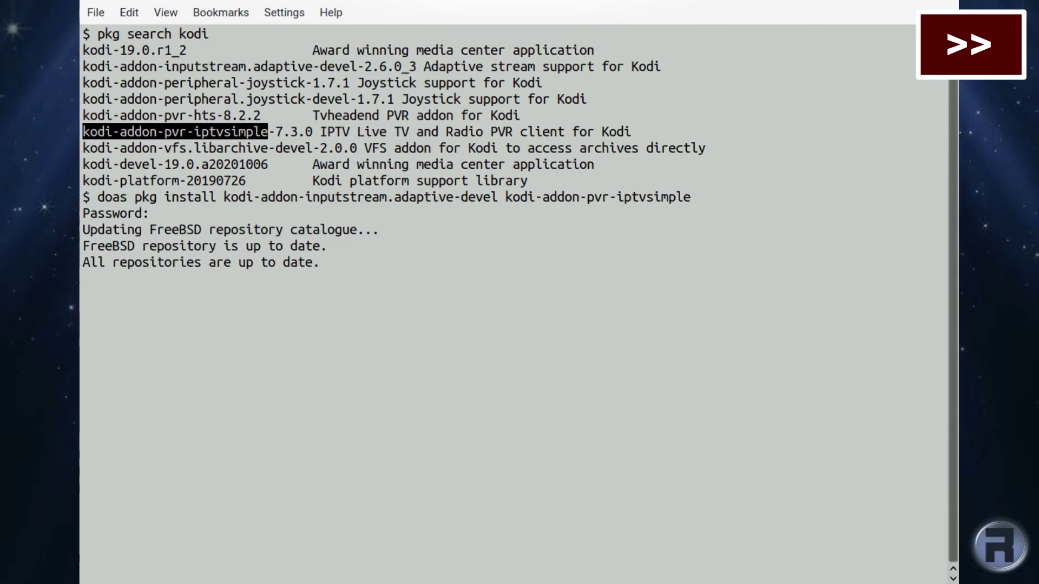
text(y)
key(Return)
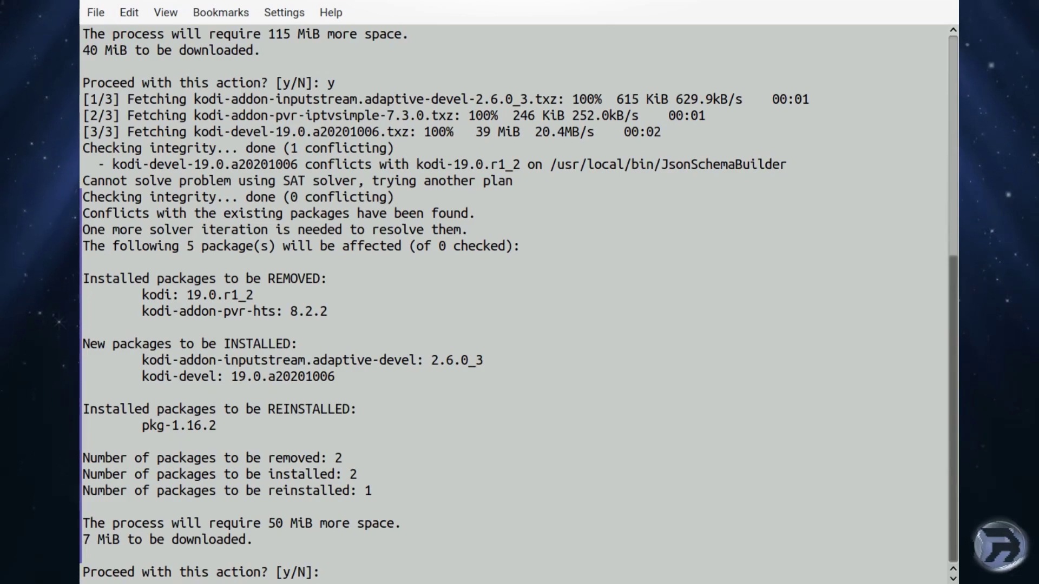
text(y)
key(Return)
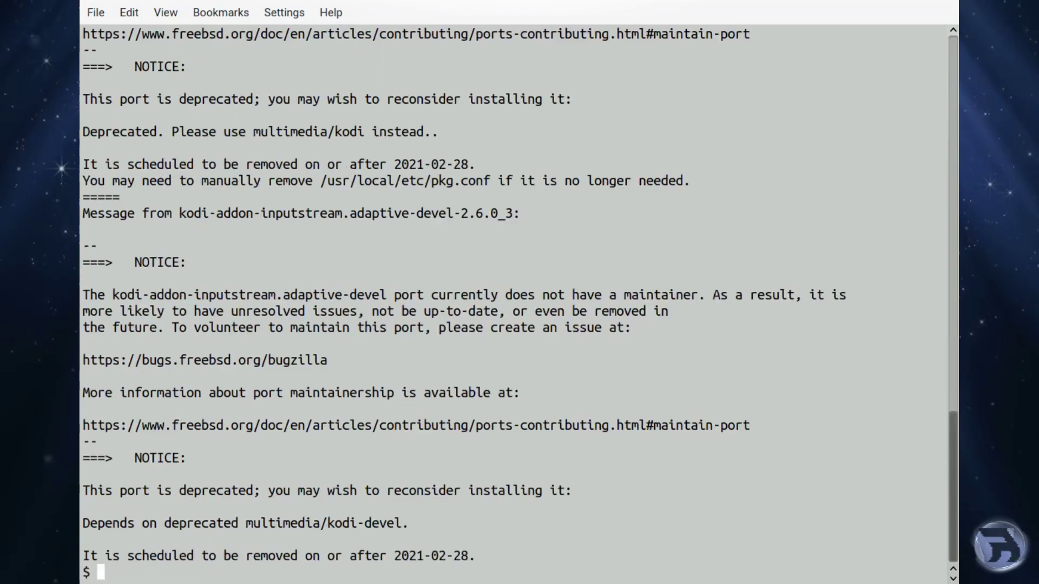
Step: Search kodi packages, try installing kodi-addon-pvr-hts, and decline the plan removing kodi-devel
text(pkg search kodi)
key(Return)
text(doas pkg install kodi-addon-inputstream.adaptive-devel kodi-addon-pv)
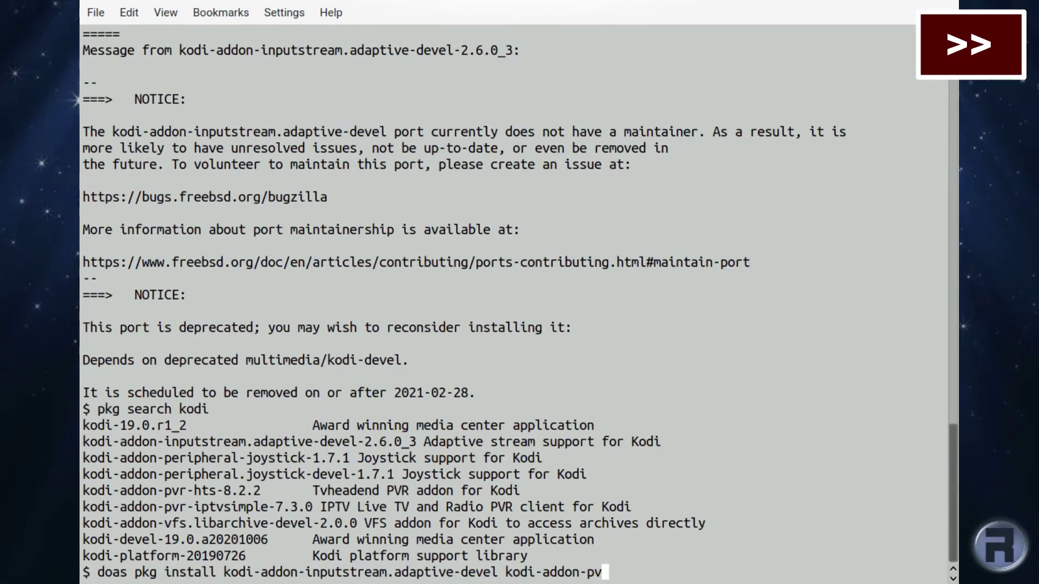
key(BackSpace)
key(BackSpace)
key(BackSpace)
key(BackSpace)
key(BackSpace)
key(BackSpace)
key(BackSpace)
key(BackSpace)
key(BackSpace)
key(BackSpace)
key(BackSpace)
key(BackSpace)
key(BackSpace)
key(BackSpace)
key(BackSpace)
key(BackSpace)
key(BackSpace)
key(BackSpace)
key(BackSpace)
key(BackSpace)
drag(84, 491, 217, 490)
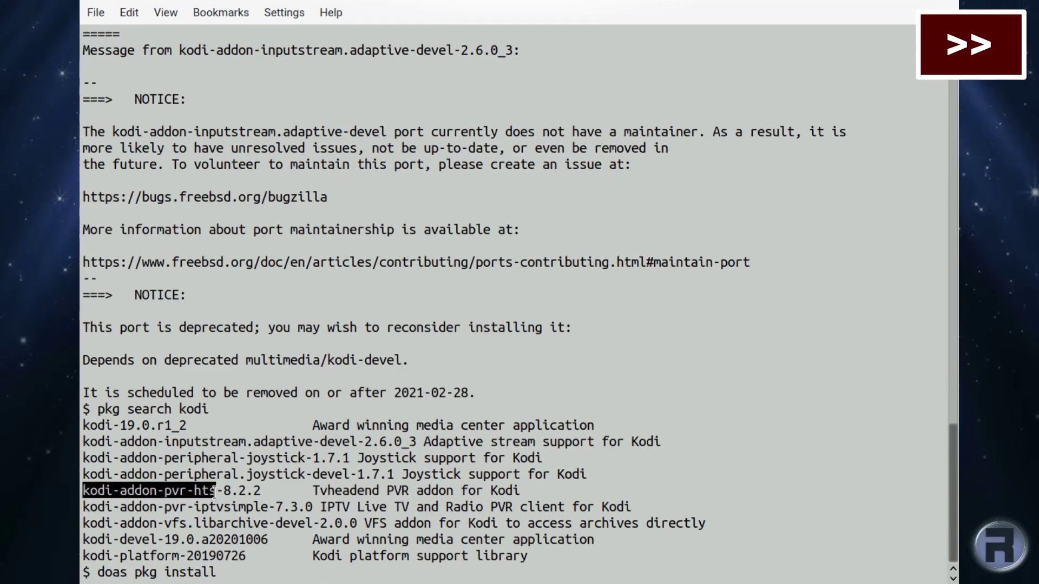
middle_click(217, 491)
key(Return)
key(Return)
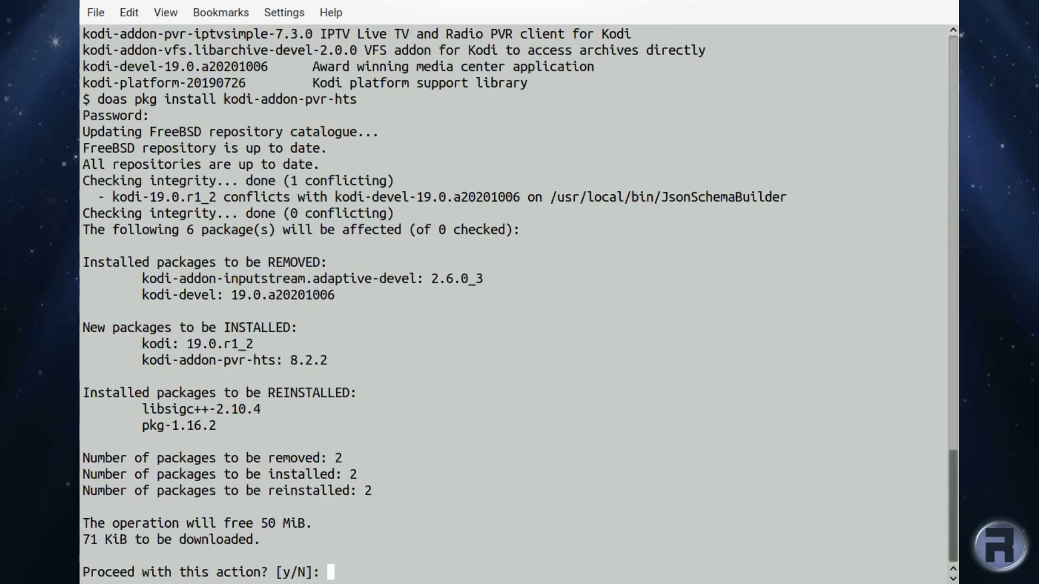
text(n)
key(Return)
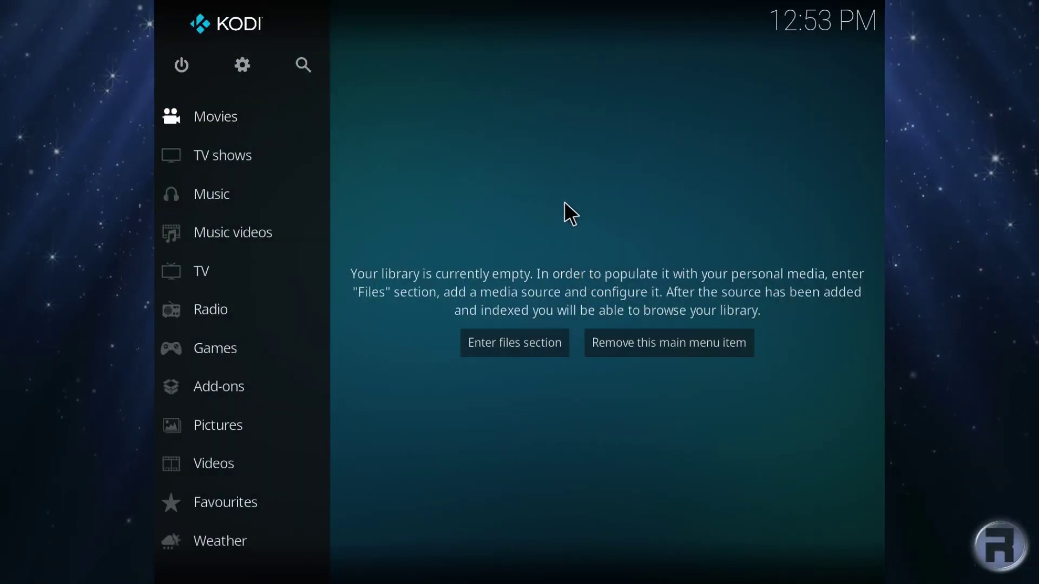
Step: Dismiss the Version Check notice and check System information shows build 19.0-ALPHA2
key(Up)
key(Right)
key(Return)
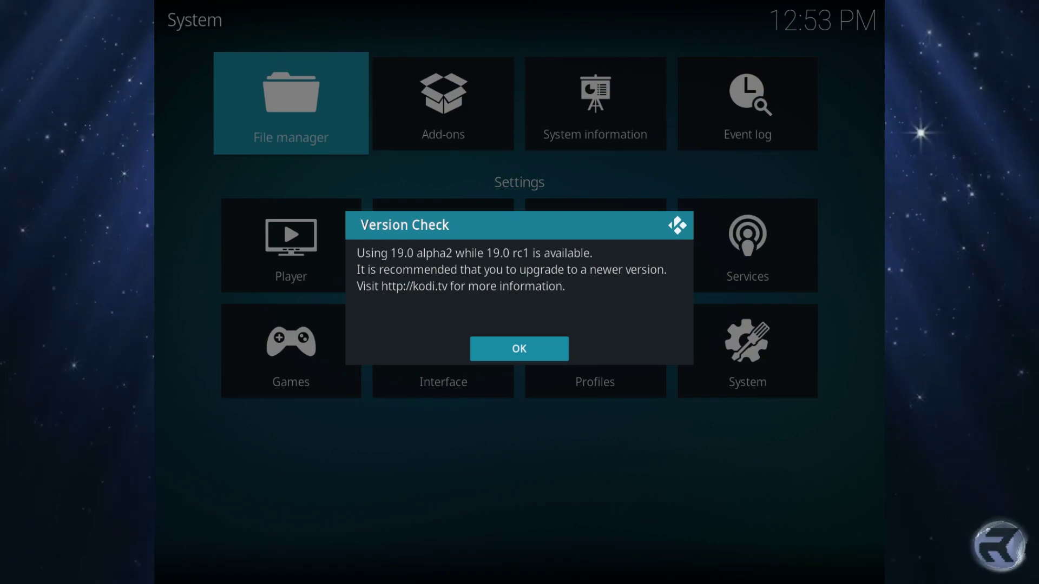
key(Return)
key(Right)
key(Right)
key(Return)
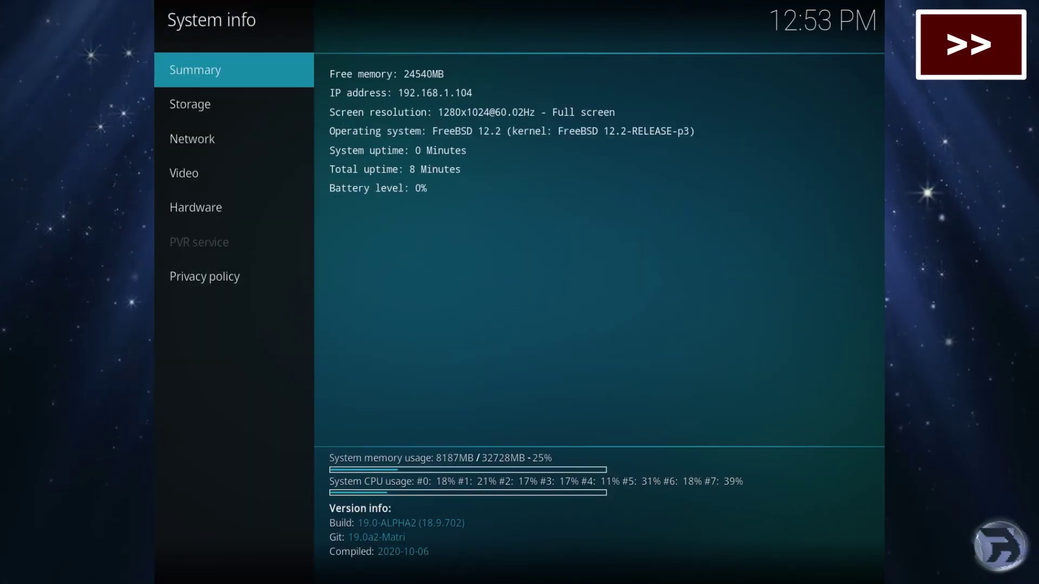
key(Escape)
Step: Open the Kodi Add-on repository's Video add-ons list at NHK Live
key(Down)
key(Down)
key(Down)
key(Down)
key(Down)
key(Down)
key(Down)
key(Down)
key(Right)
key(Right)
key(Right)
key(Return)
key(Return)
key(Down)
key(Return)
key(Up)
key(Up)
key(Up)
key(Up)
key(Up)
key(Up)
key(Up)
key(Up)
key(Up)
key(Up)
key(Up)
key(Up)
key(Up)
key(Up)
key(Up)
key(Up)
key(Up)
key(Up)
key(Up)
key(Up)
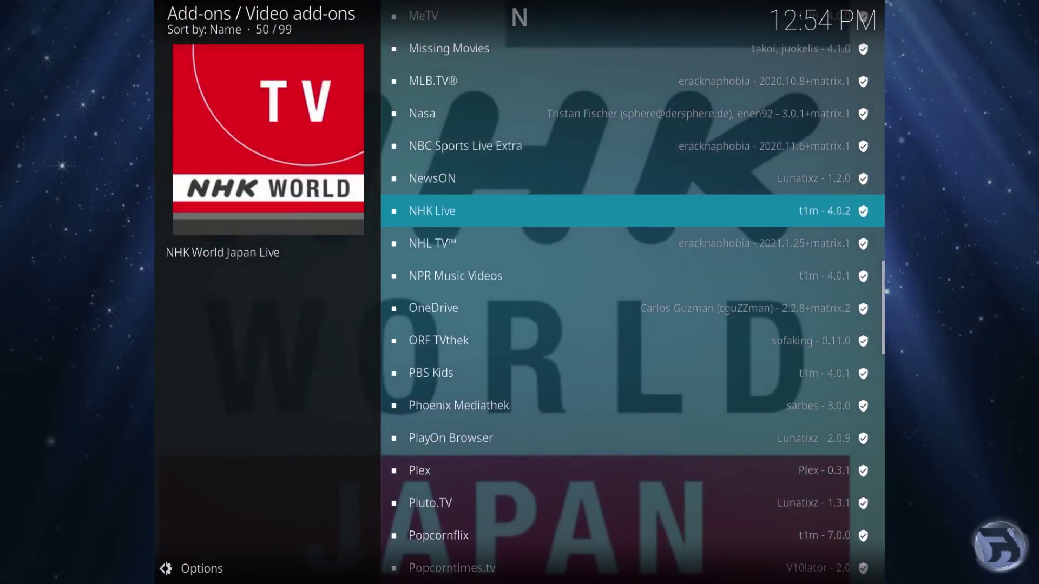
Step: Install NHK Live, accepting its additional dependency add-ons
key(Return)
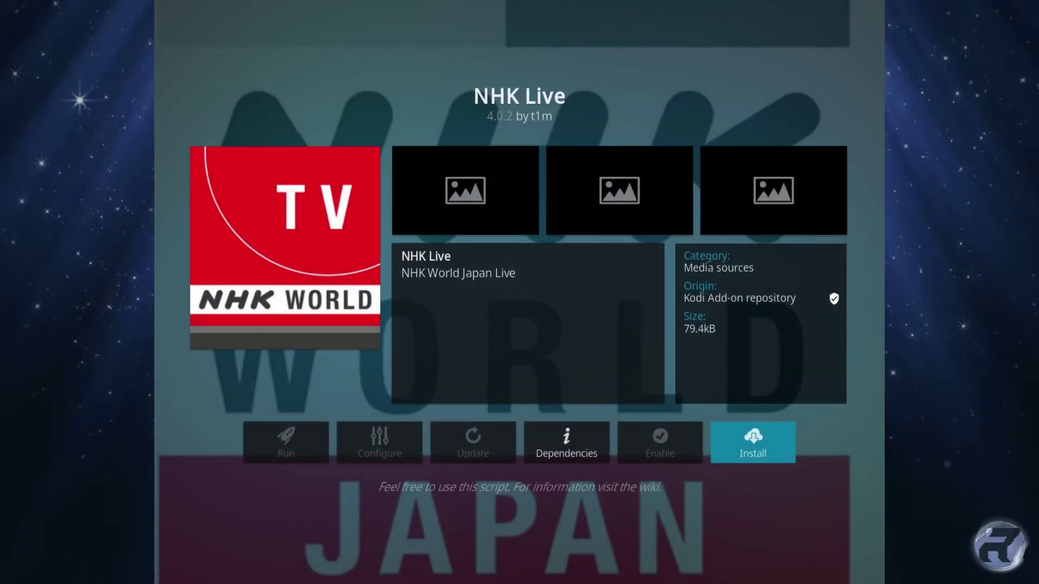
key(Return)
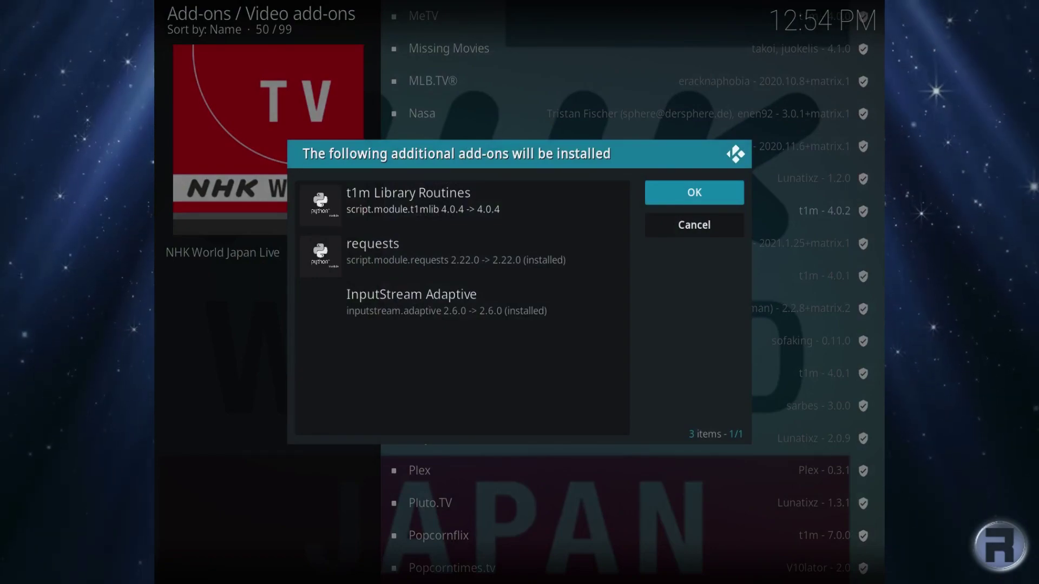
key(Return)
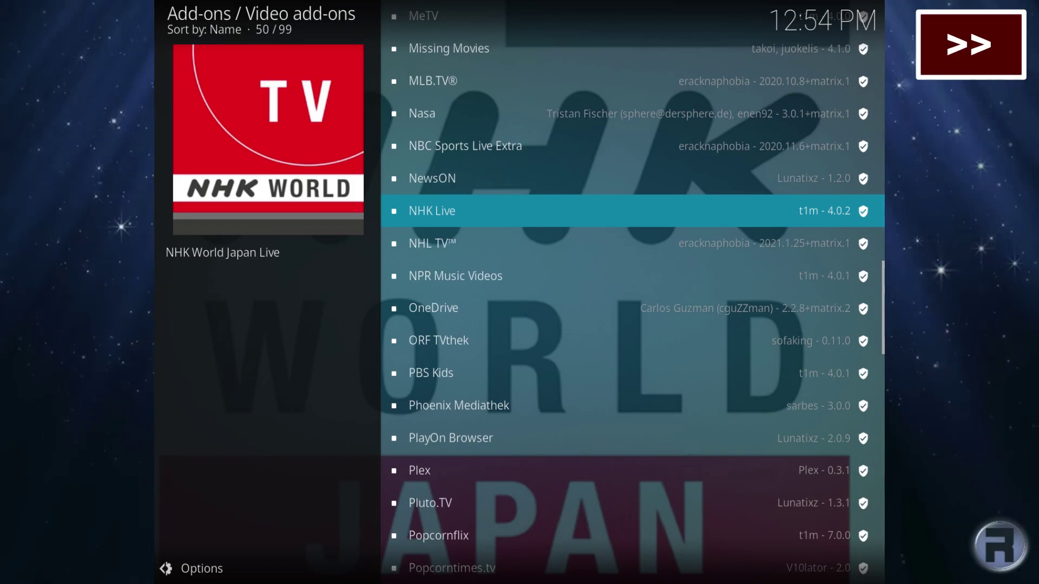
Step: Select Popcornflix in the Video add-ons list and start installing it
key(Up)
key(Up)
key(Up)
key(Up)
key(Up)
key(Down)
key(Down)
key(Down)
key(Down)
key(Down)
key(Down)
key(Down)
key(Down)
key(Down)
key(Down)
key(Down)
key(Down)
key(Down)
key(Down)
key(Down)
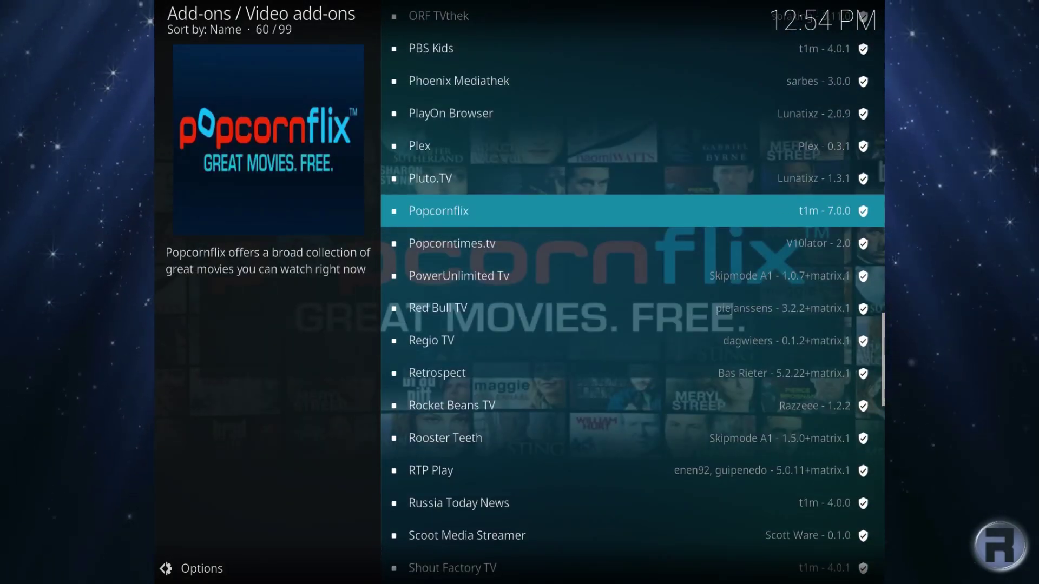
key(Return)
key(Return)
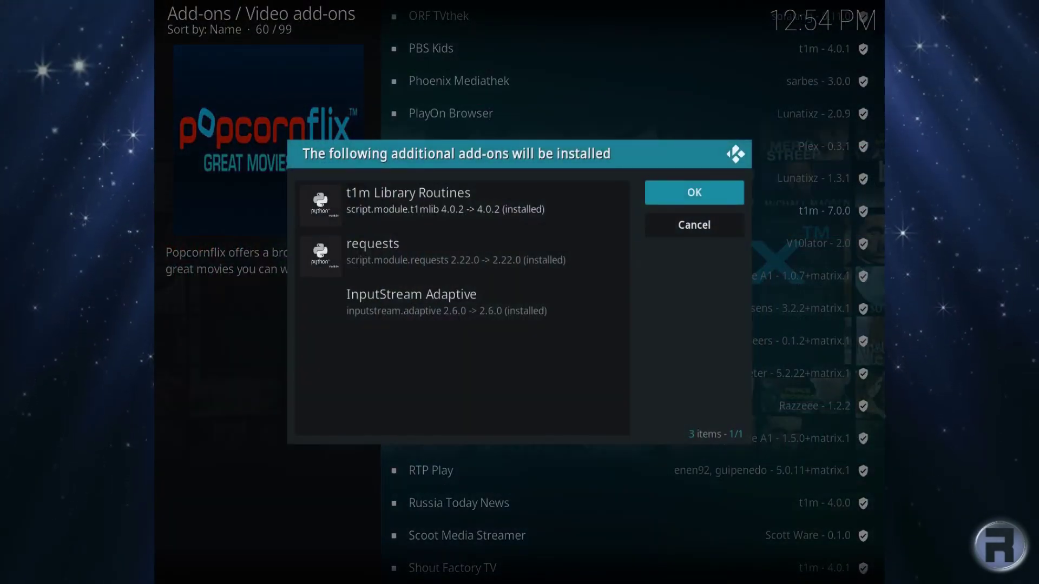
key(Return)
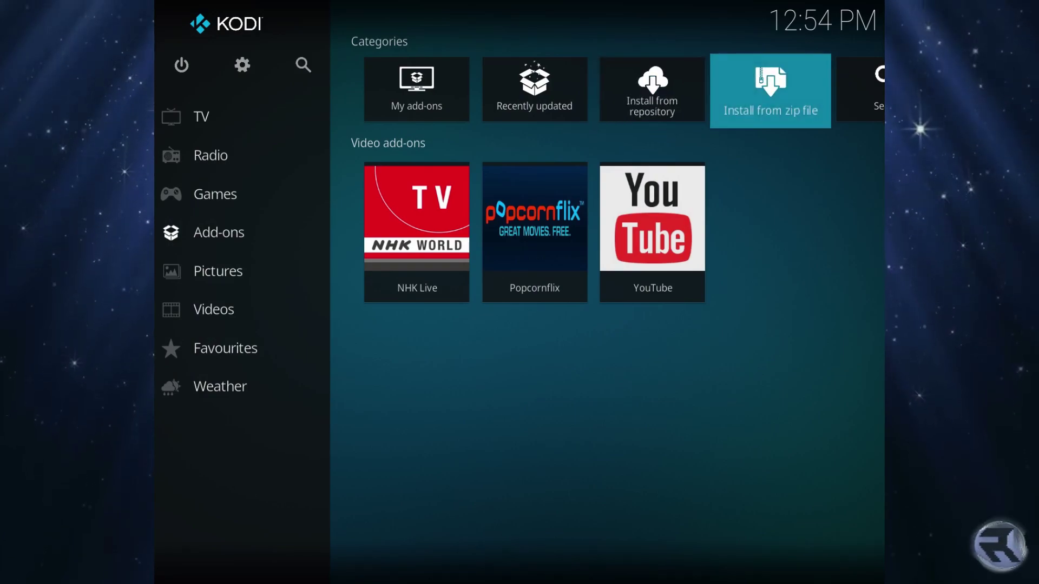
Step: Look over the installed Popcornflix and NHK Live video add-ons
key(Down)
key(Right)
key(Left)
key(Left)
Step: Check the TV section's add-on browser, confirm the PVR clients list is empty, and return
key(Up)
key(Up)
key(Up)
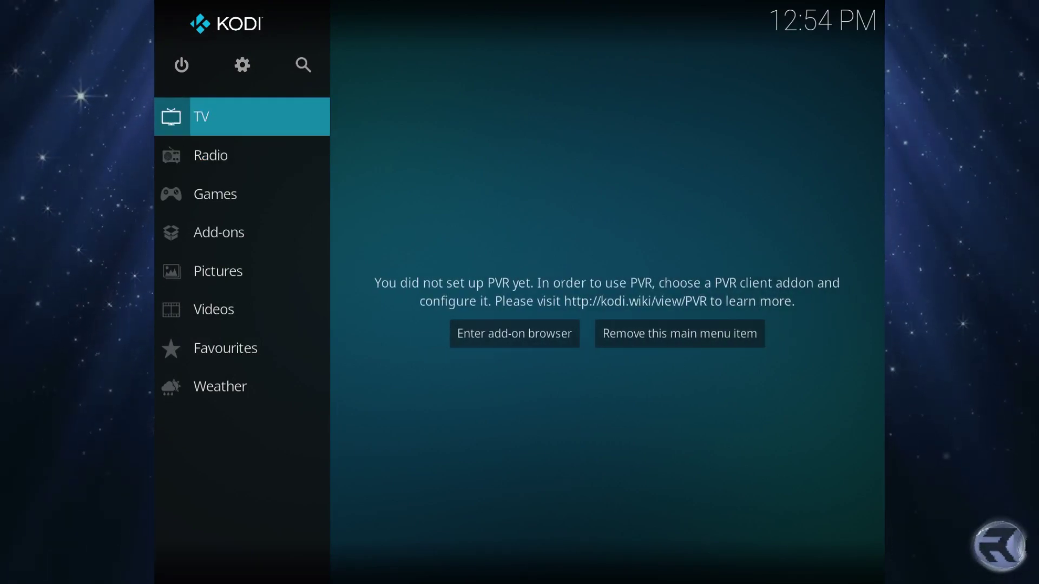
key(Right)
key(Return)
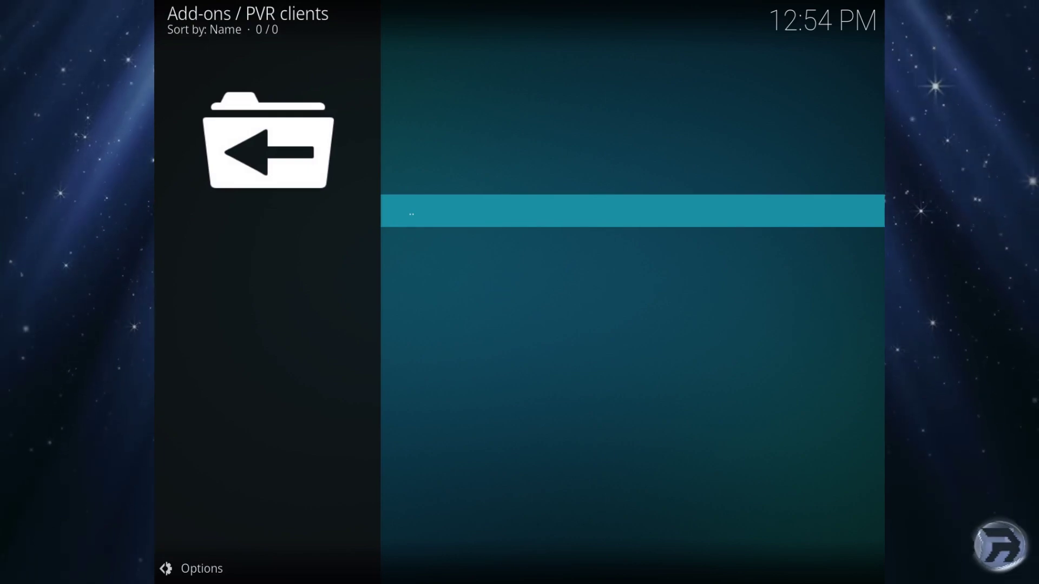
key(BackSpace)
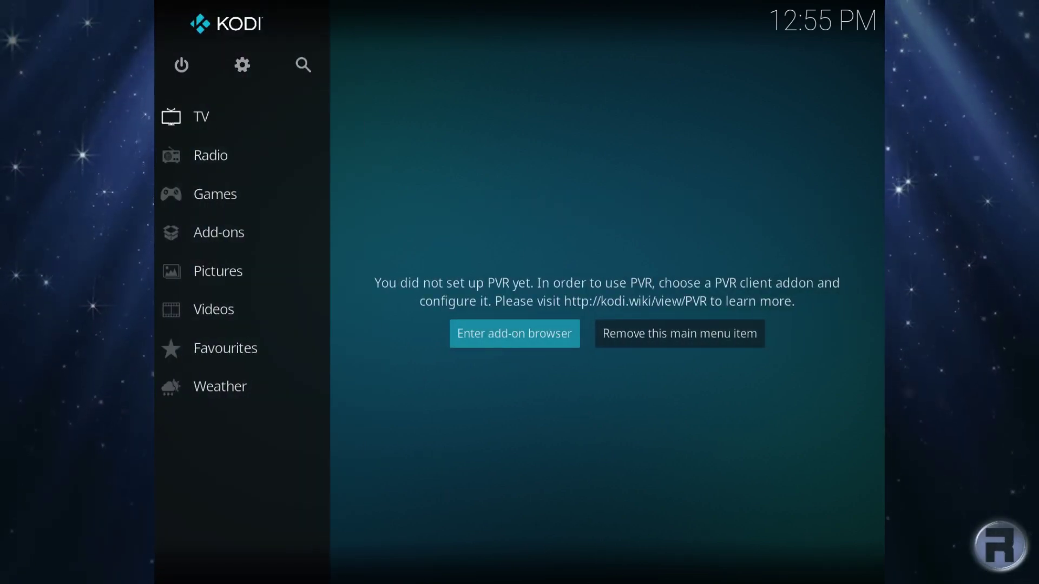
Step: Bring up Power Options with Exit, Power off system, Custom shutdown timer and Reboot
click(185, 57)
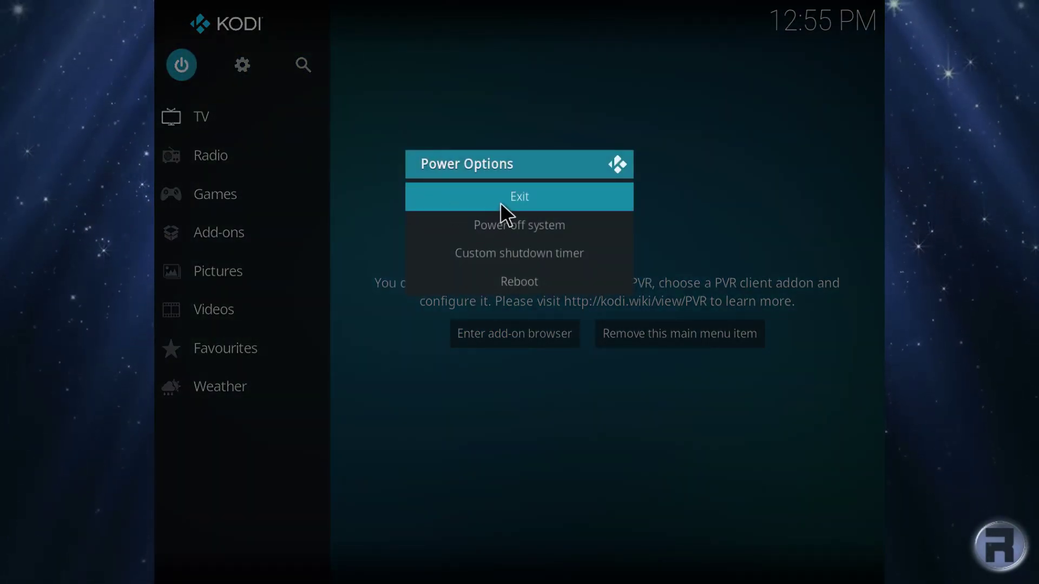